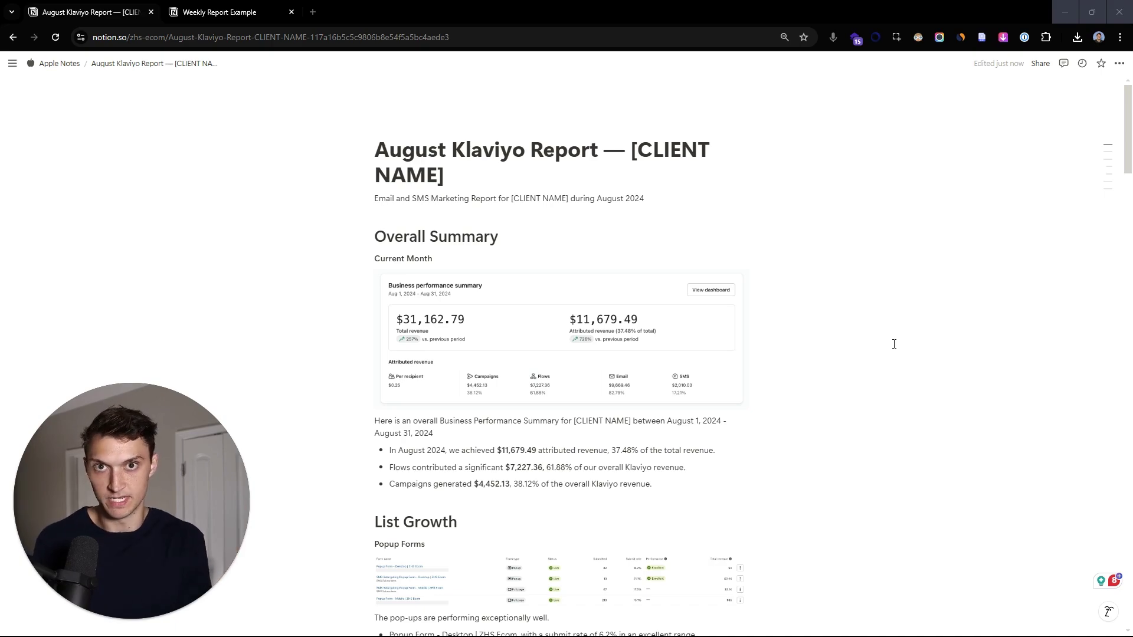
- Scroll down through the August Klaviyo Report, then scroll back up
scroll(808, 302, down, 8)
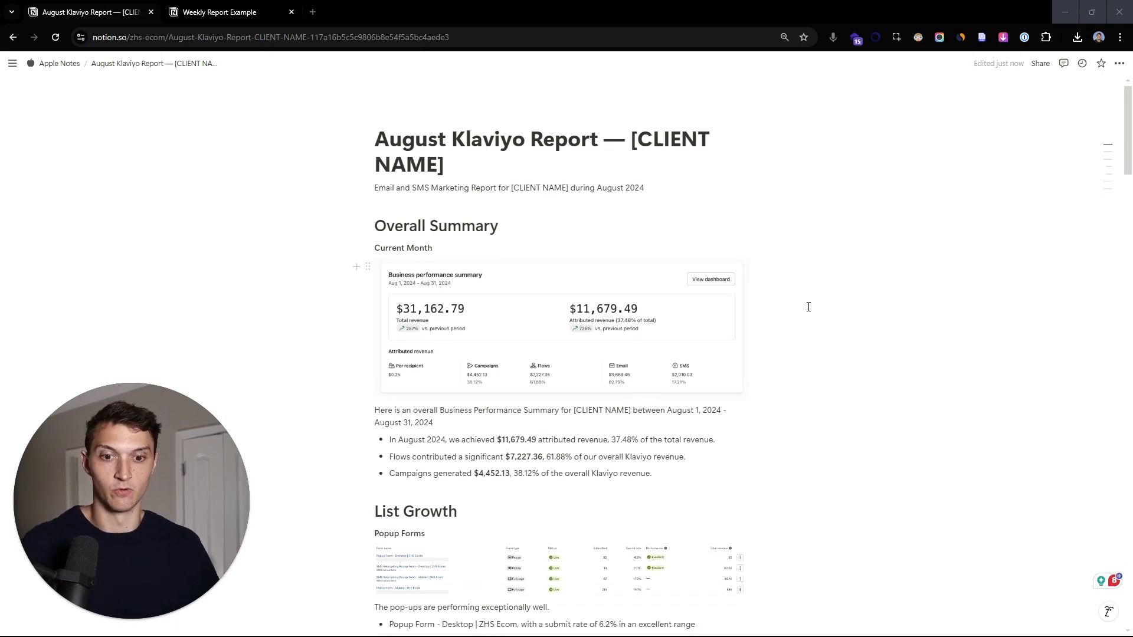
scroll(817, 309, down, 14)
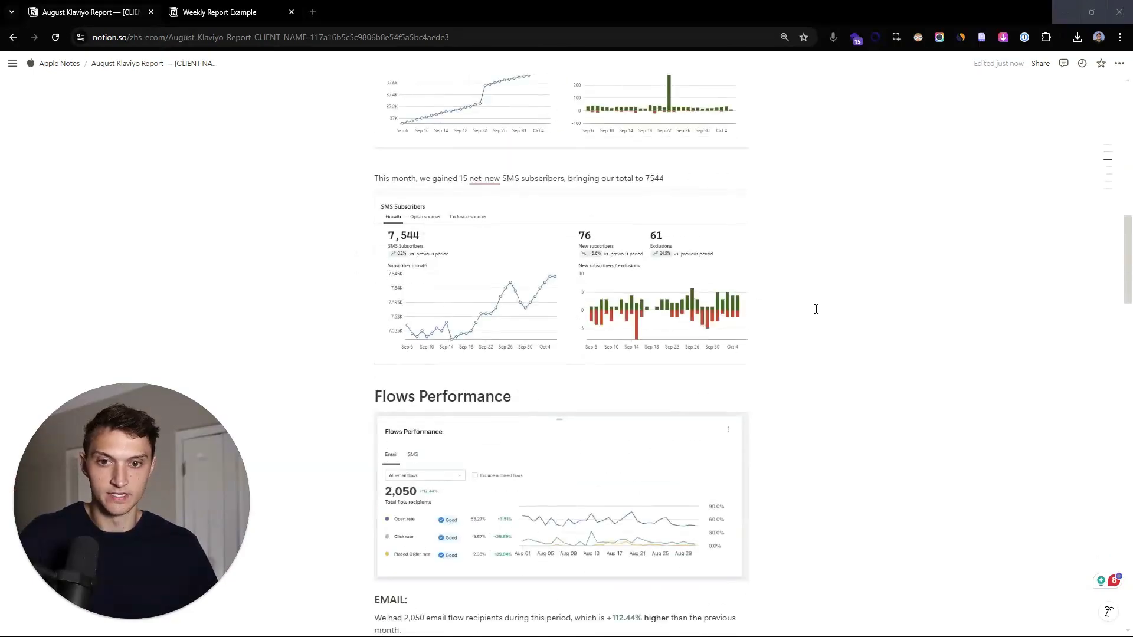
scroll(813, 314, down, 13)
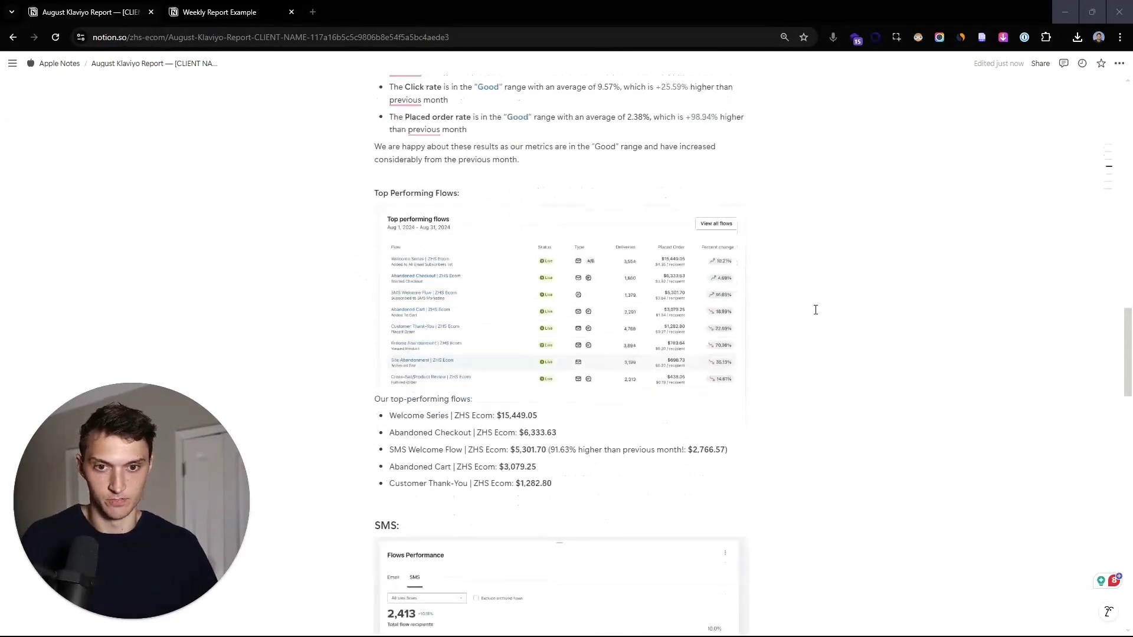
scroll(814, 311, down, 14)
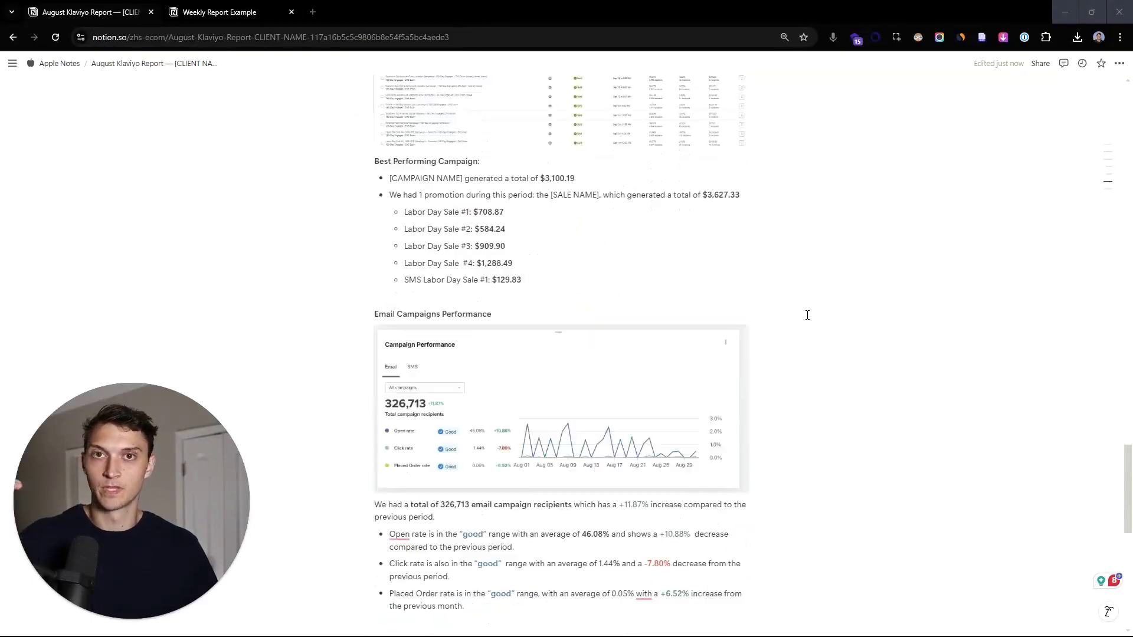
scroll(806, 316, up, 20)
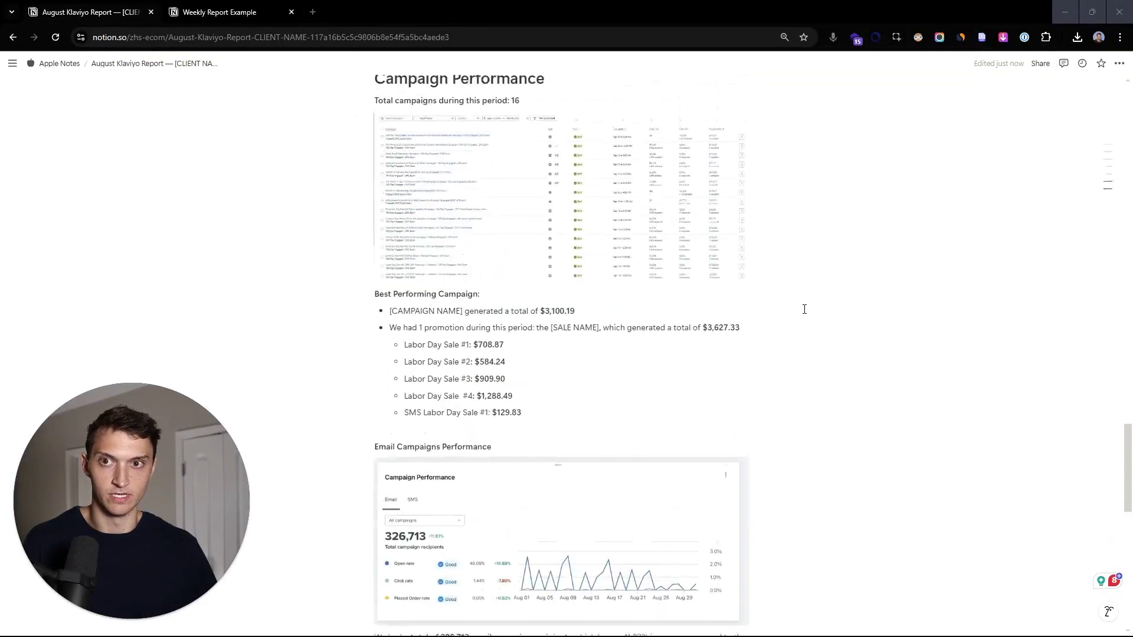
- View the weekly report's email screenshot at 150% and 100%, then return to the August Klaviyo Report
click(227, 13)
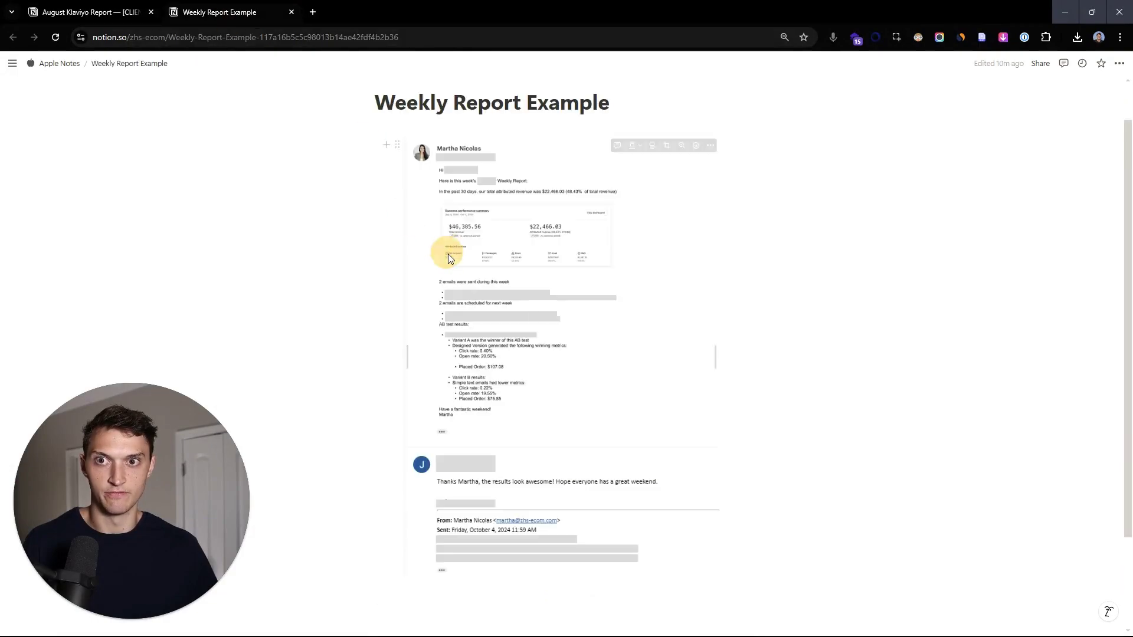
click(617, 286)
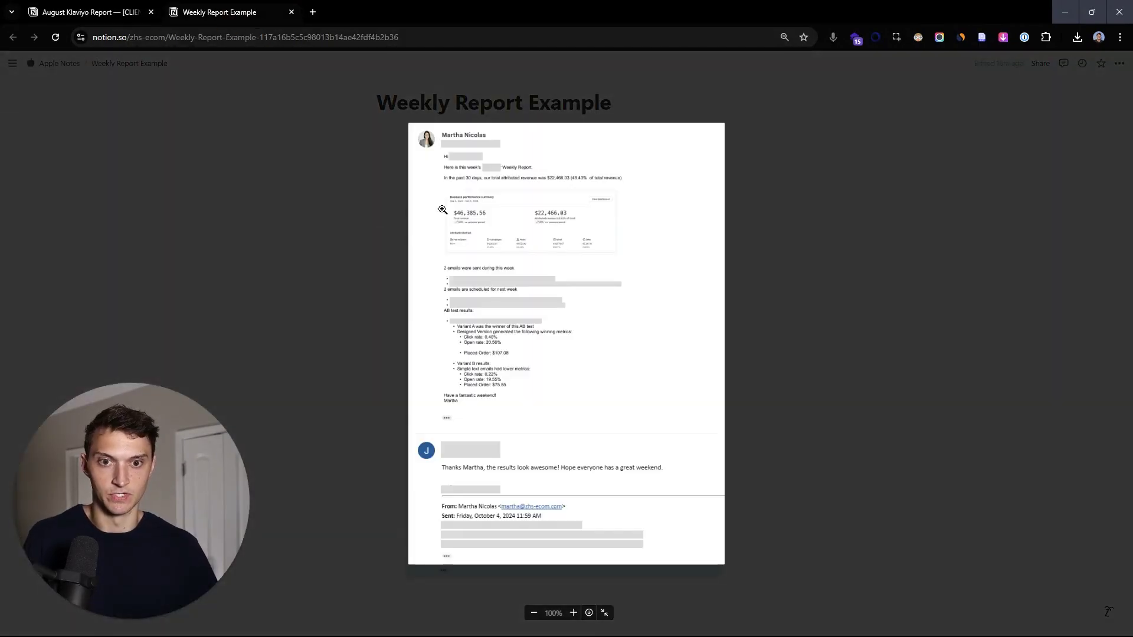
click(455, 179)
scroll(629, 273, down, 4)
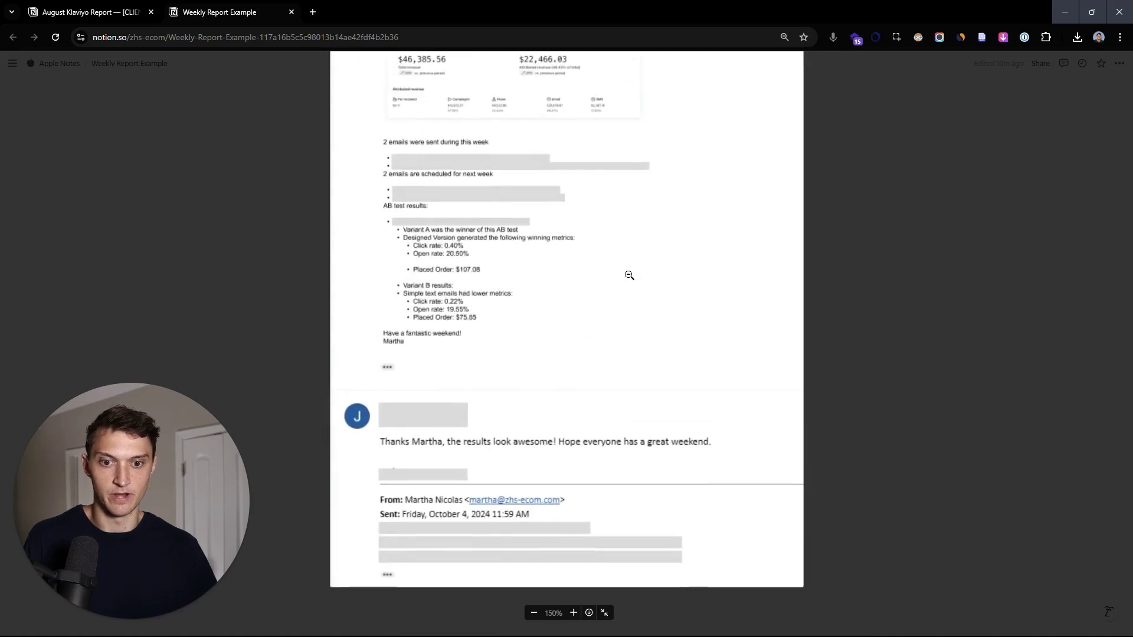
click(572, 241)
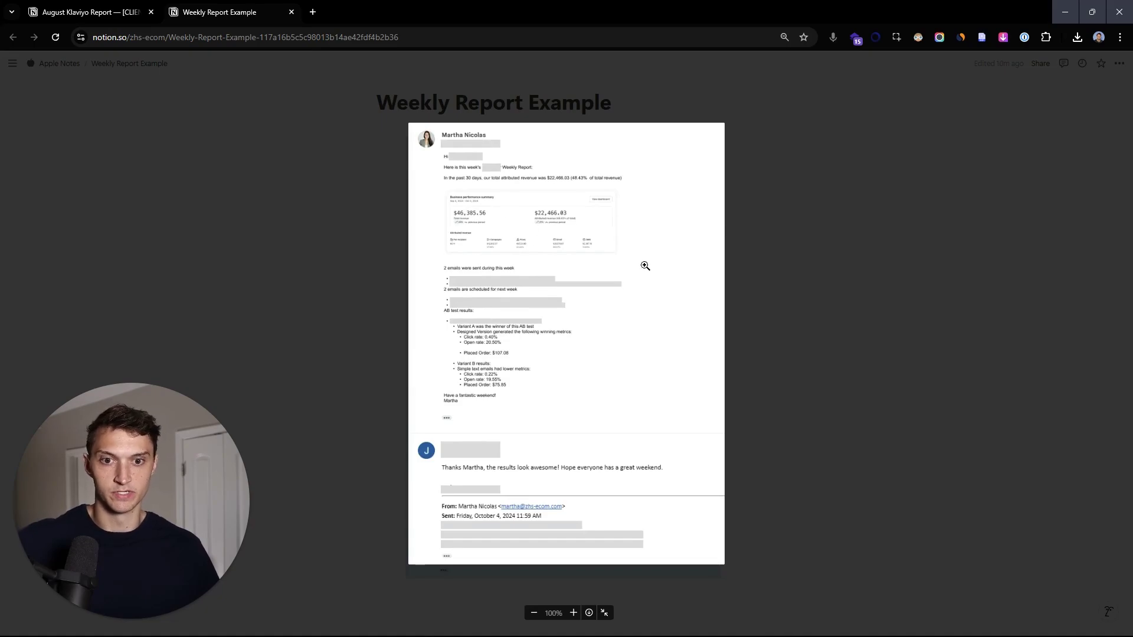
click(311, 201)
click(85, 13)
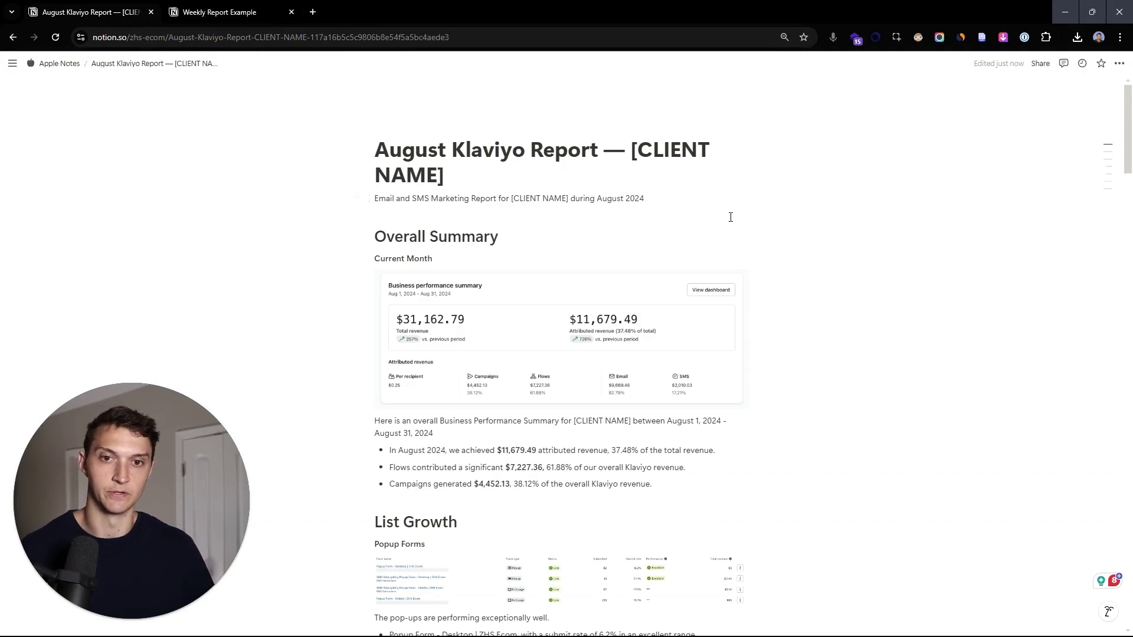
- Zoom the page to 110% and highlight the title, subtitle and [CLIENT NAME] placeholder
key(ctrl+plus)
key(ctrl+plus)
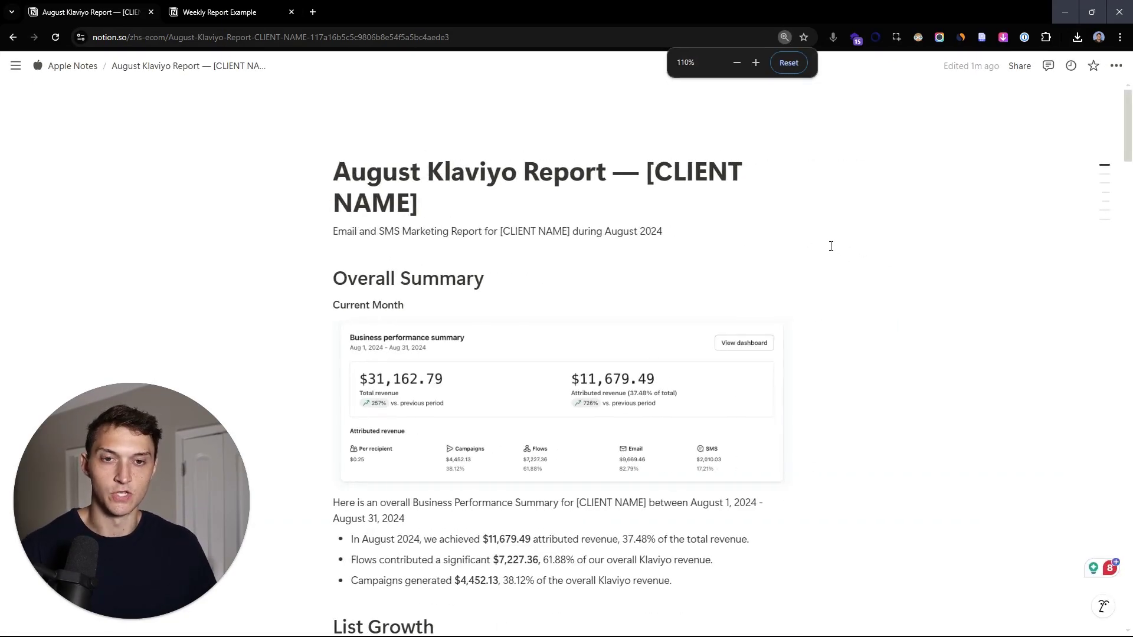
scroll(829, 243, up, 1)
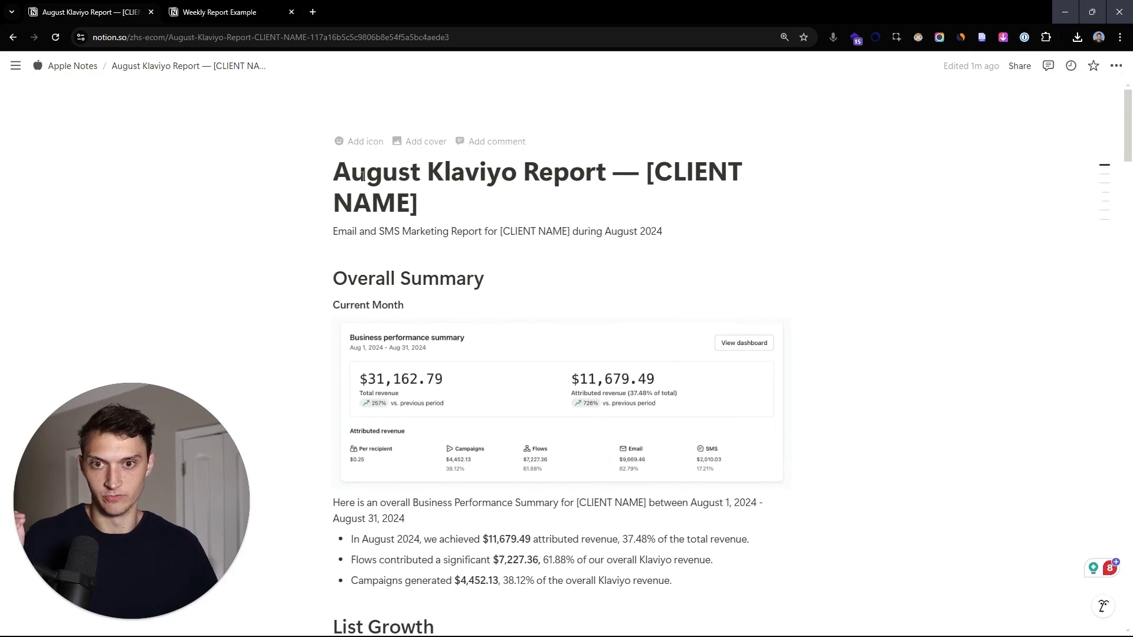
drag(335, 179, 645, 170)
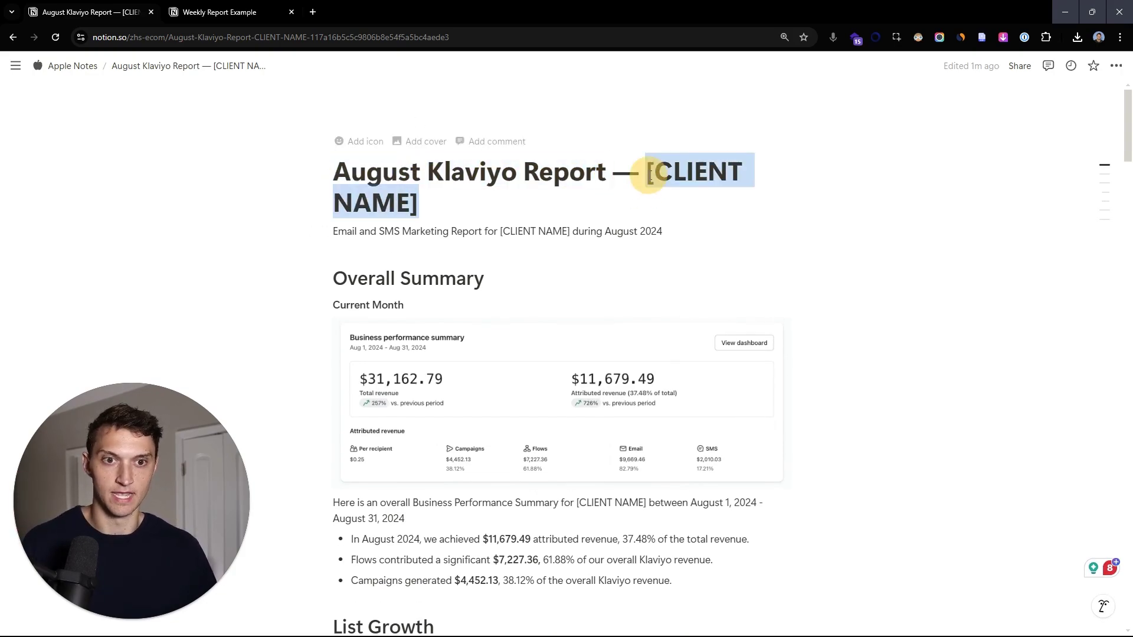
drag(663, 229, 298, 228)
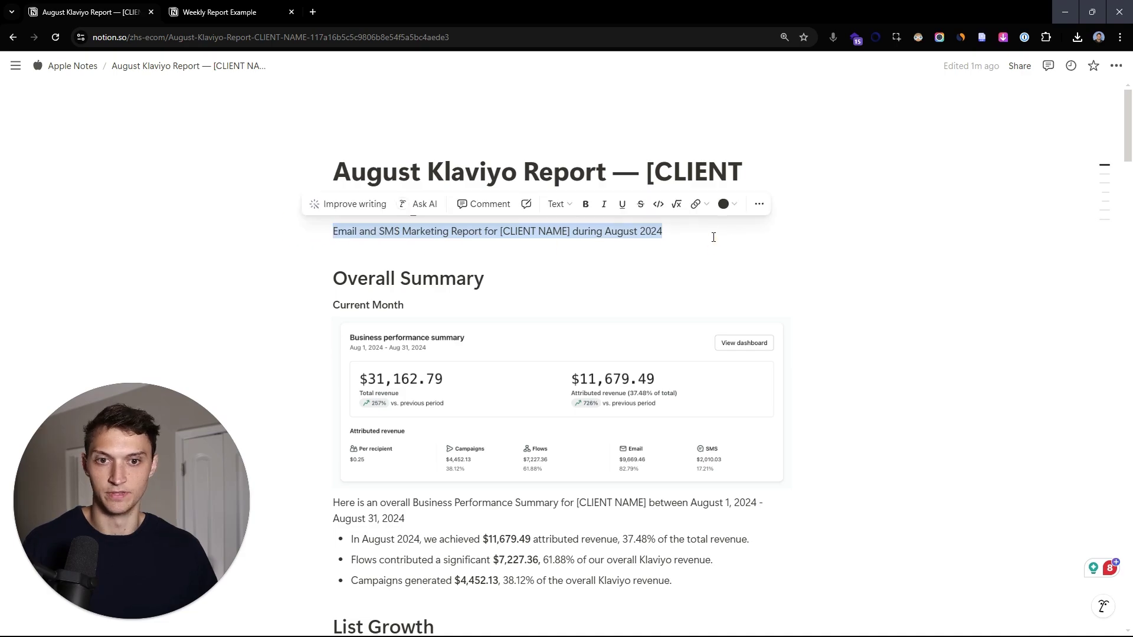
scroll(719, 236, down, 1)
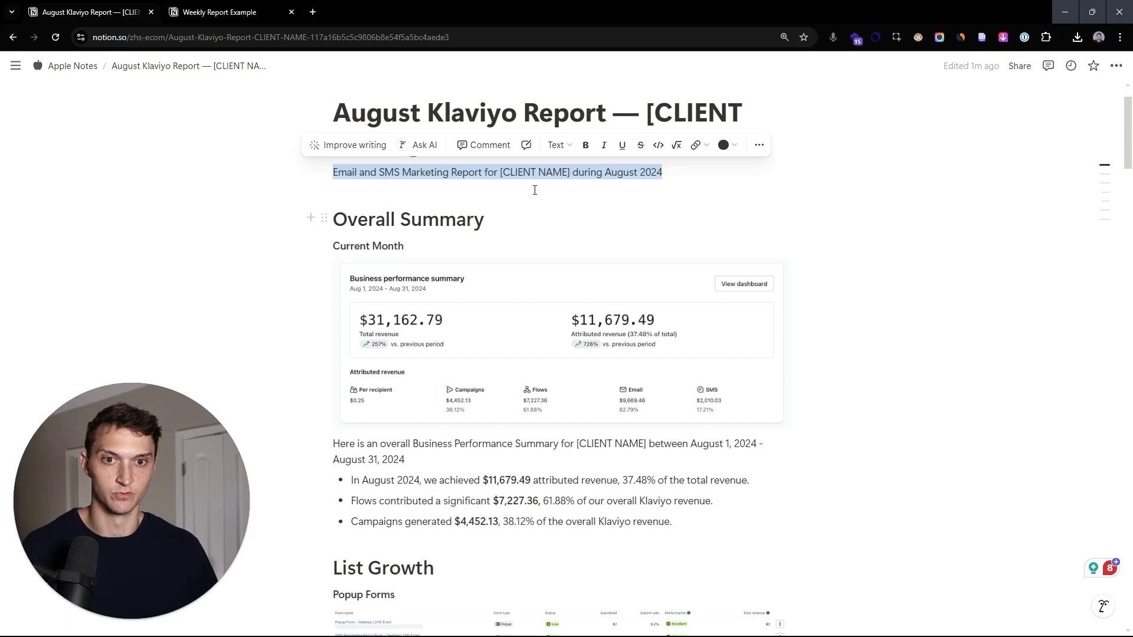
drag(499, 172, 587, 189)
scroll(536, 185, down, 1)
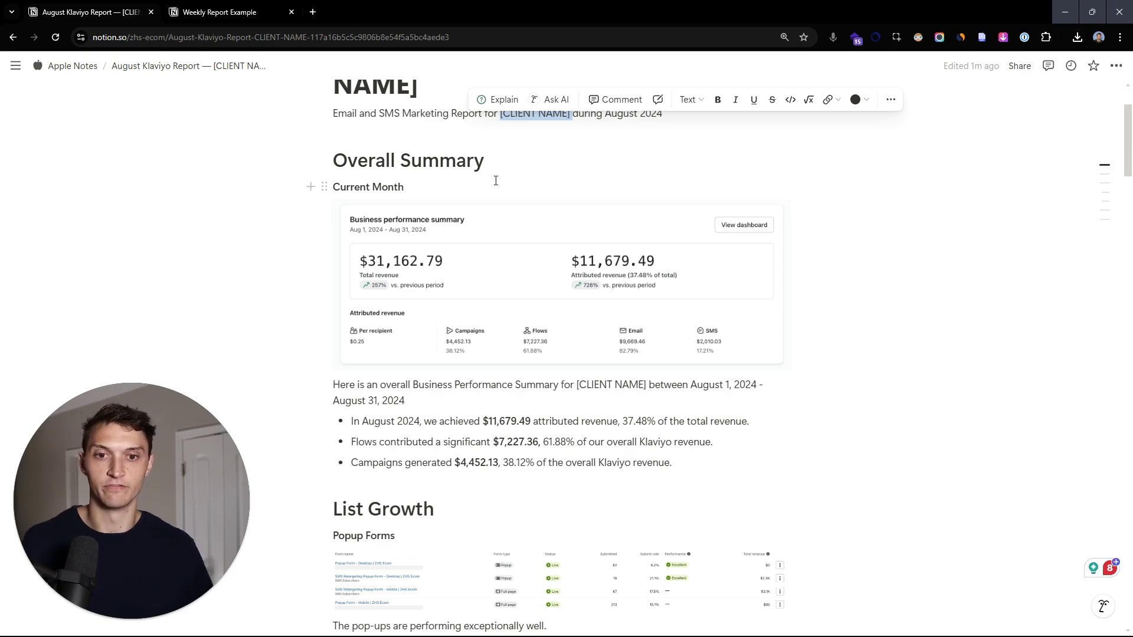
click(590, 332)
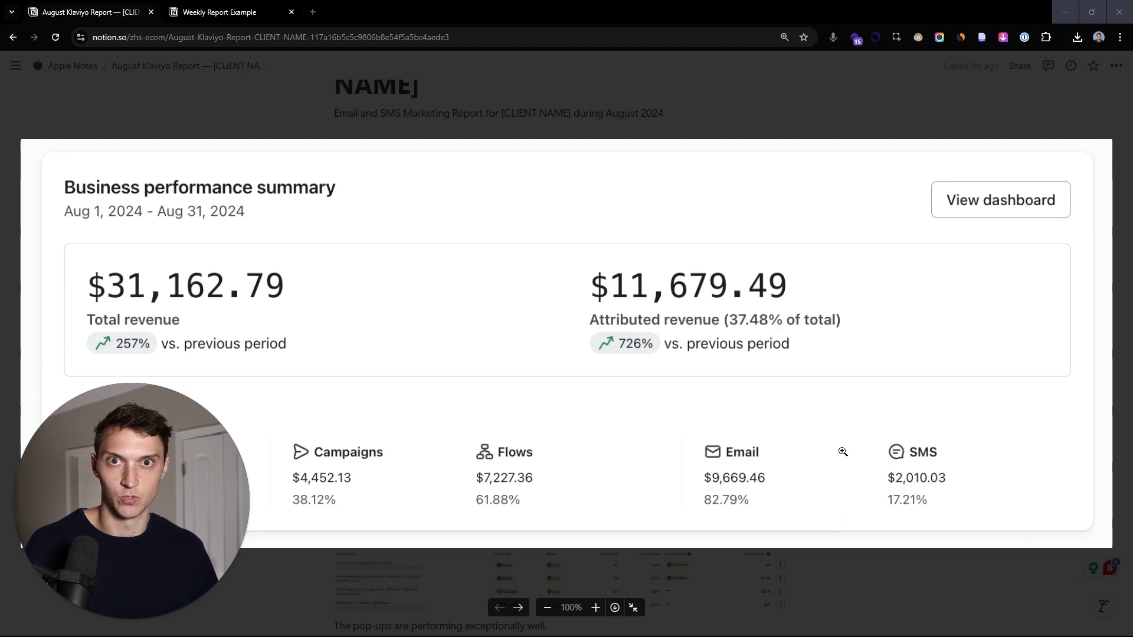
click(808, 223)
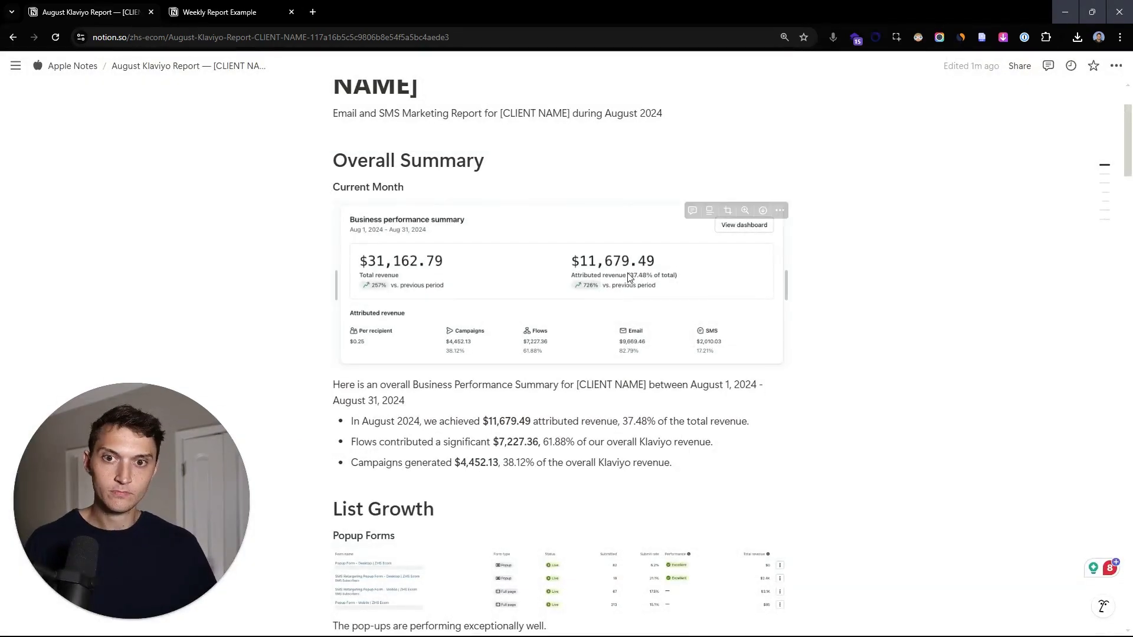
- Highlight the summary text and Subscriber growth heading, then enlarge the Popup Forms table image
scroll(695, 405, down, 1)
drag(695, 405, 294, 315)
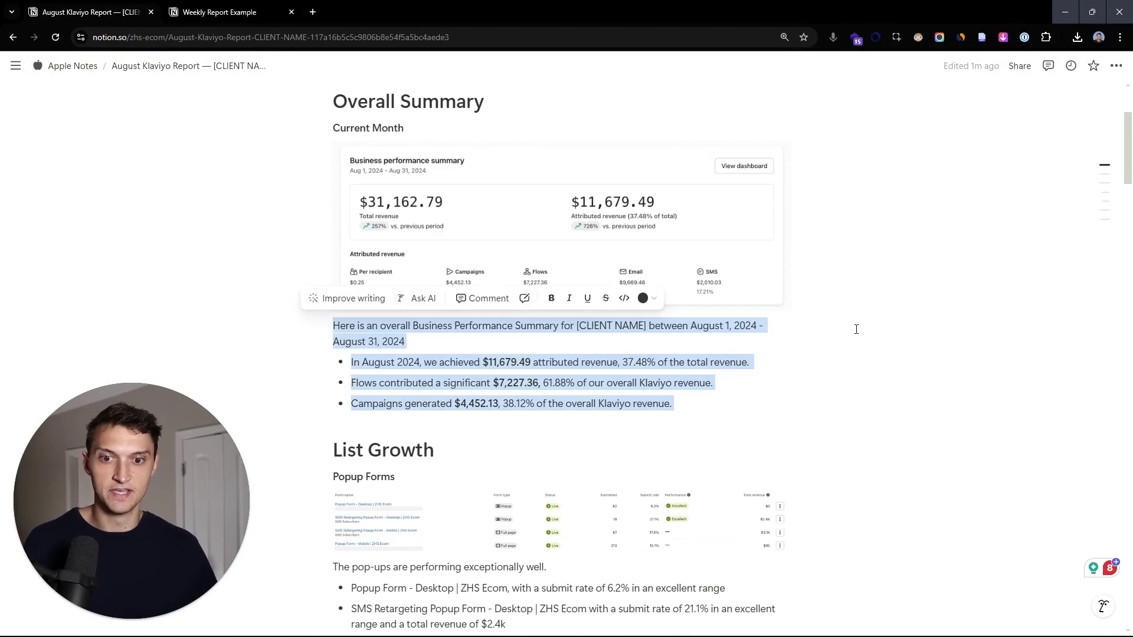
scroll(807, 301, down, 1)
scroll(400, 195, down, 3)
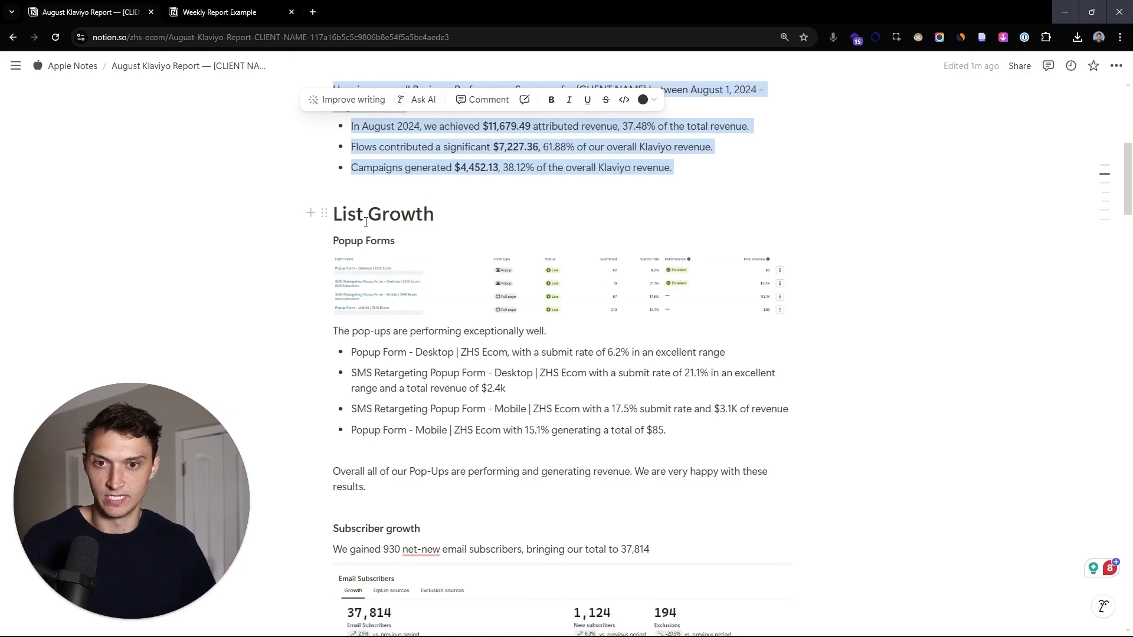
scroll(366, 218, down, 1)
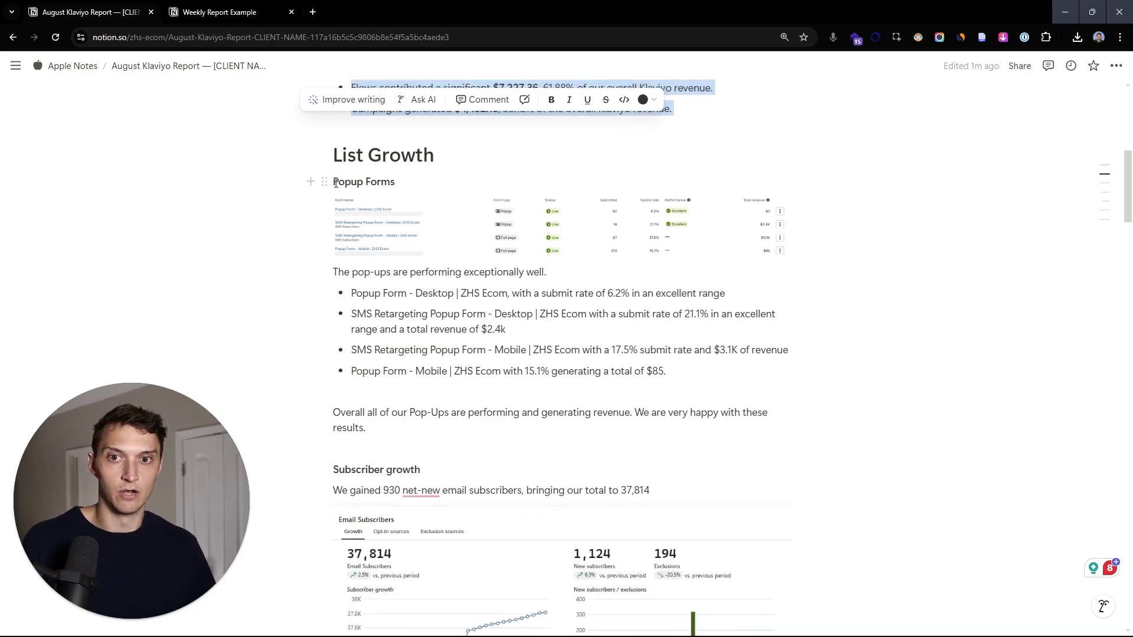
drag(331, 182, 440, 188)
drag(423, 471, 326, 471)
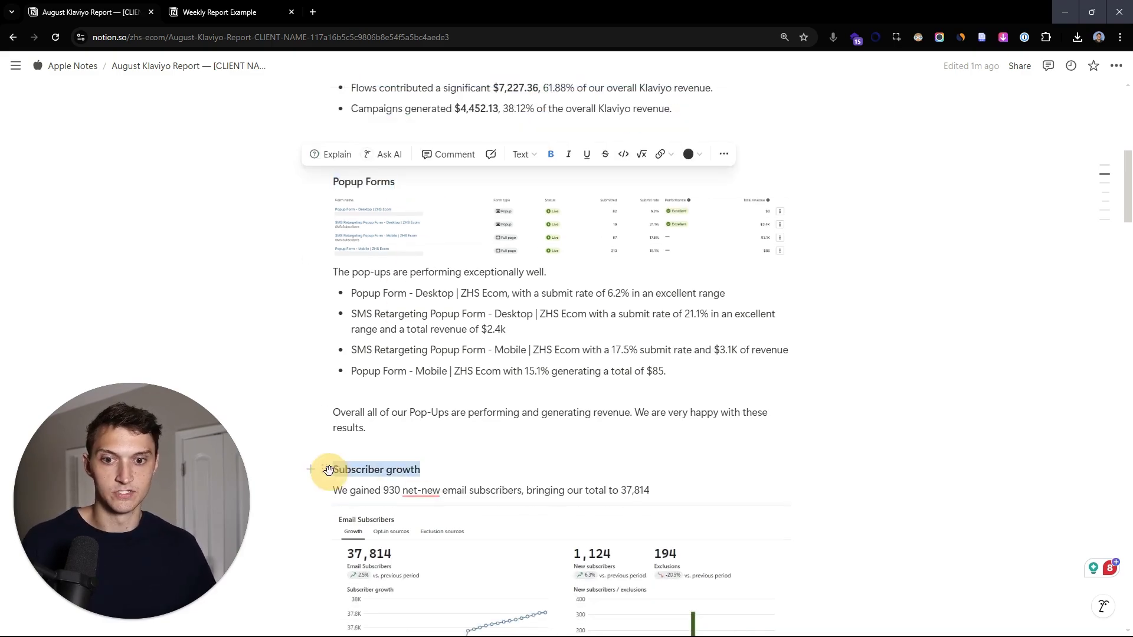
click(416, 223)
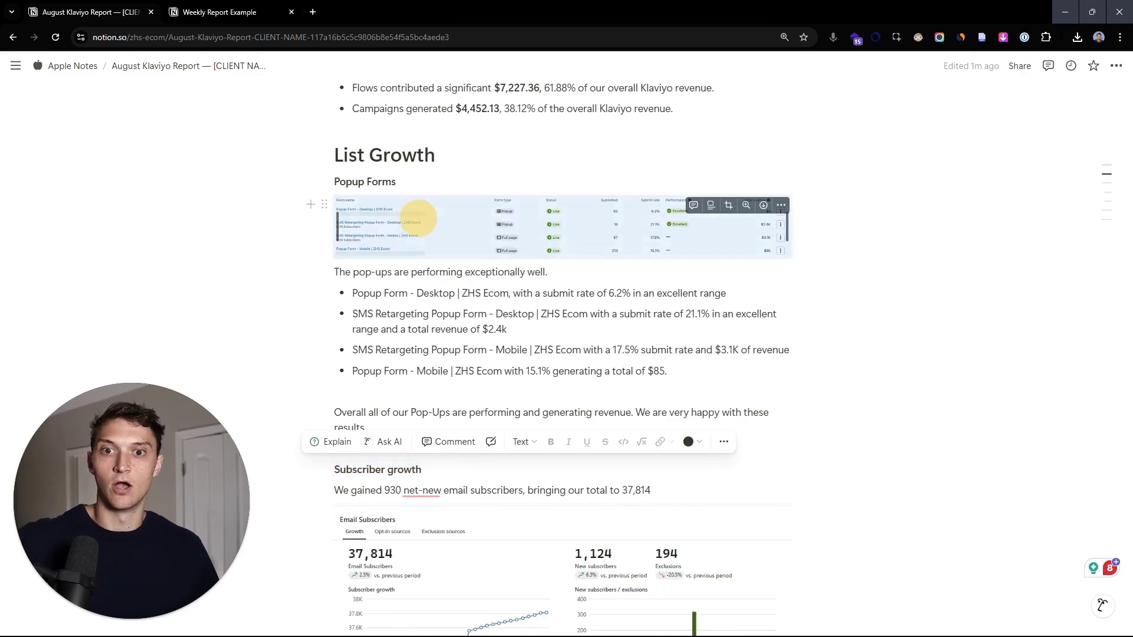
drag(196, 462, 334, 152)
mouse_move(37, 310)
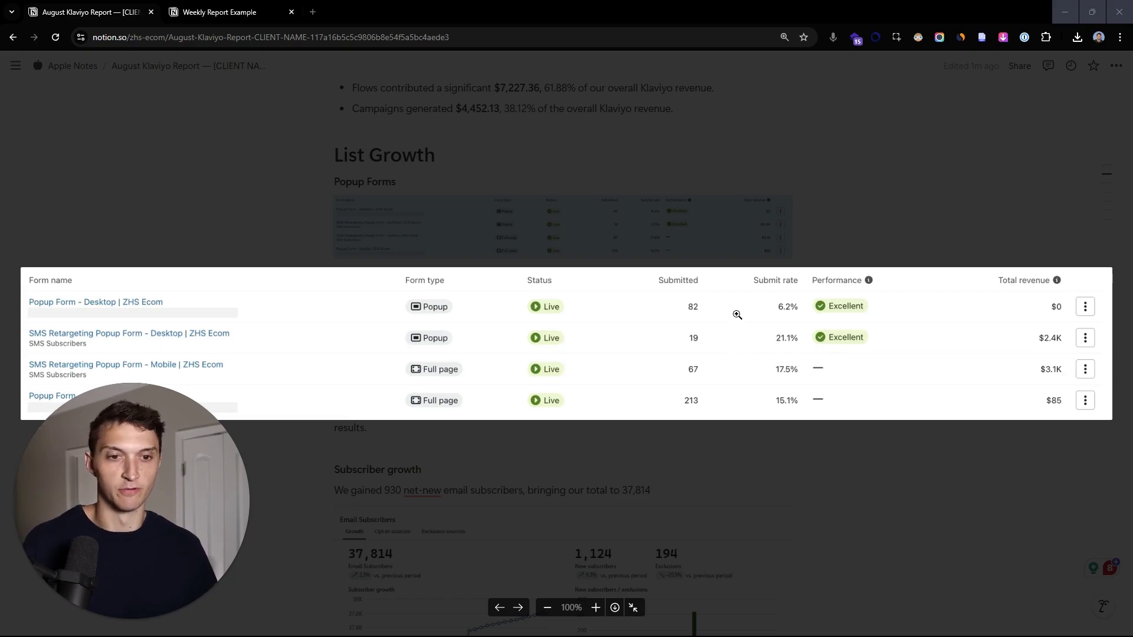
- Close the Popup Forms image and bold the sentence 'We are very happy with these results.'
click(799, 200)
drag(734, 361, 297, 269)
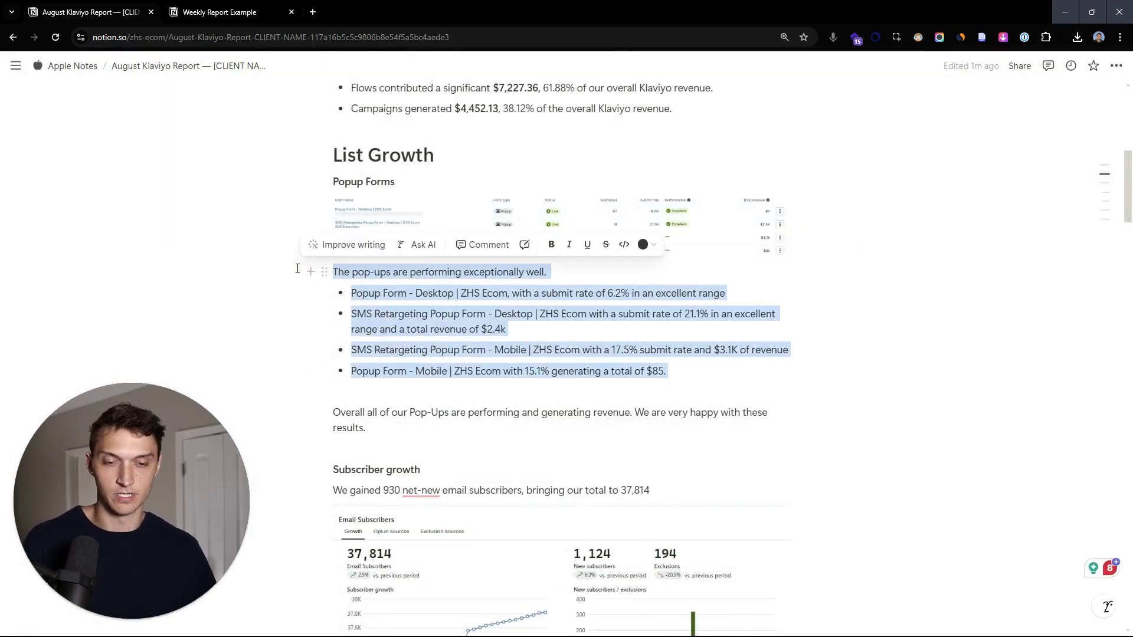
scroll(296, 268, down, 3)
triple_click(423, 245)
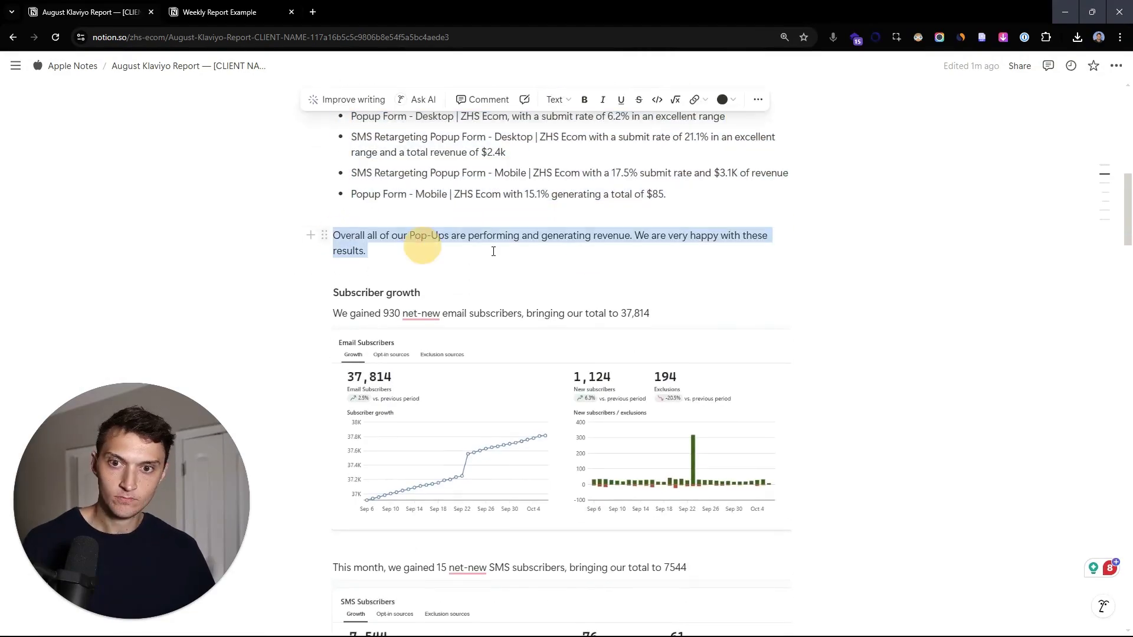
drag(681, 250, 636, 237)
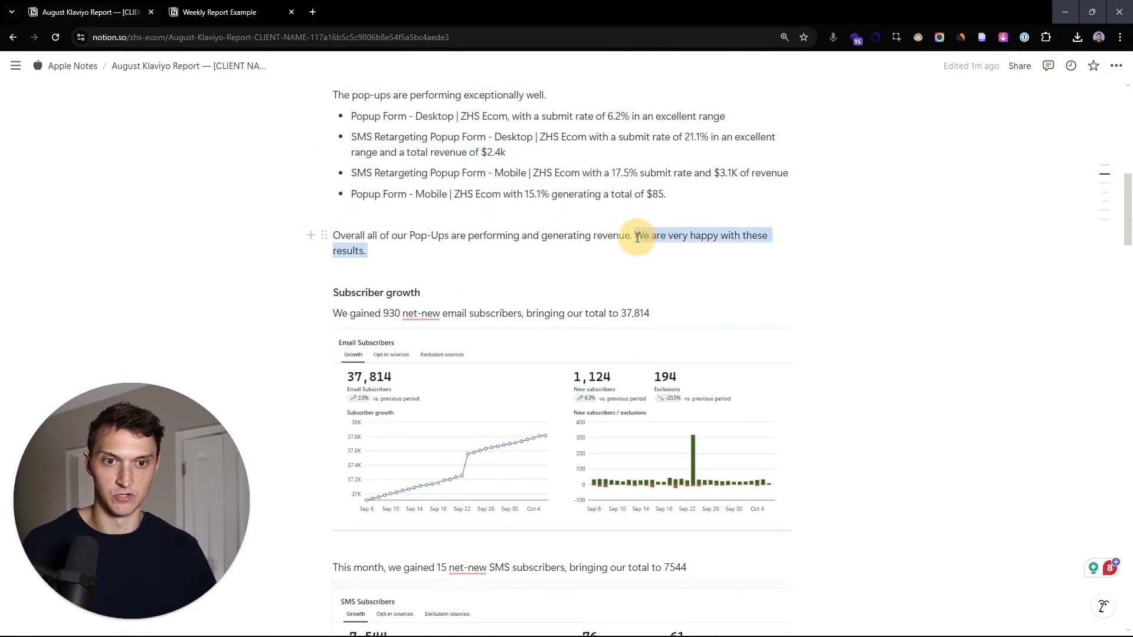
key(ctrl+b)
drag(720, 253, 642, 233)
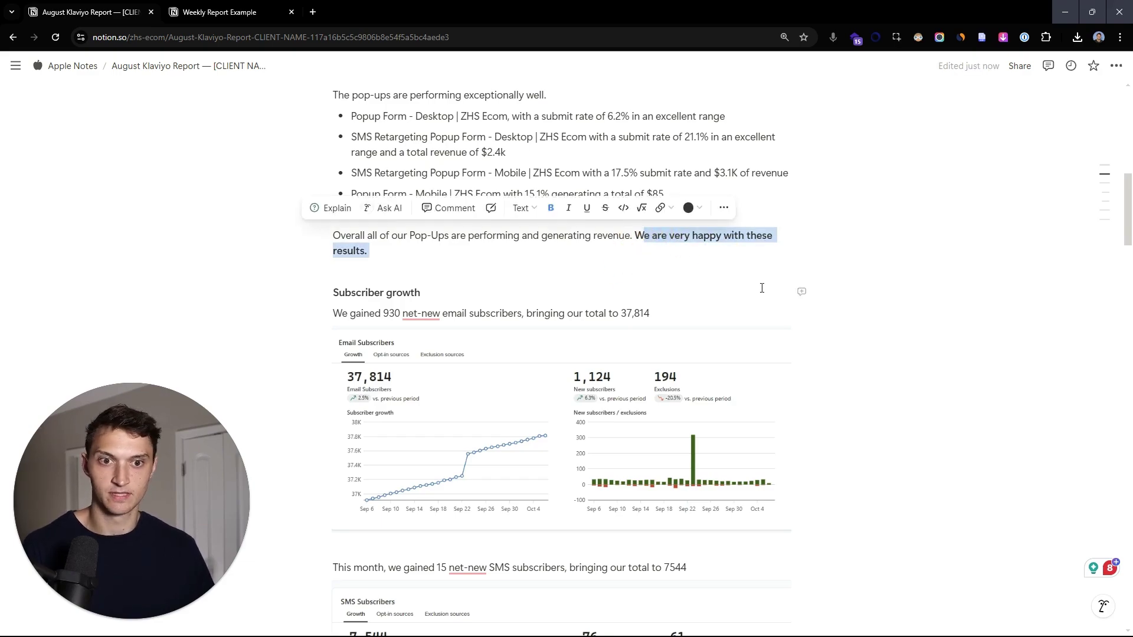
- Highlight the 930 net-new subscribers and 37,814 total figures, continuing down toward the SMS chart
scroll(551, 338, down, 1)
scroll(802, 387, down, 1)
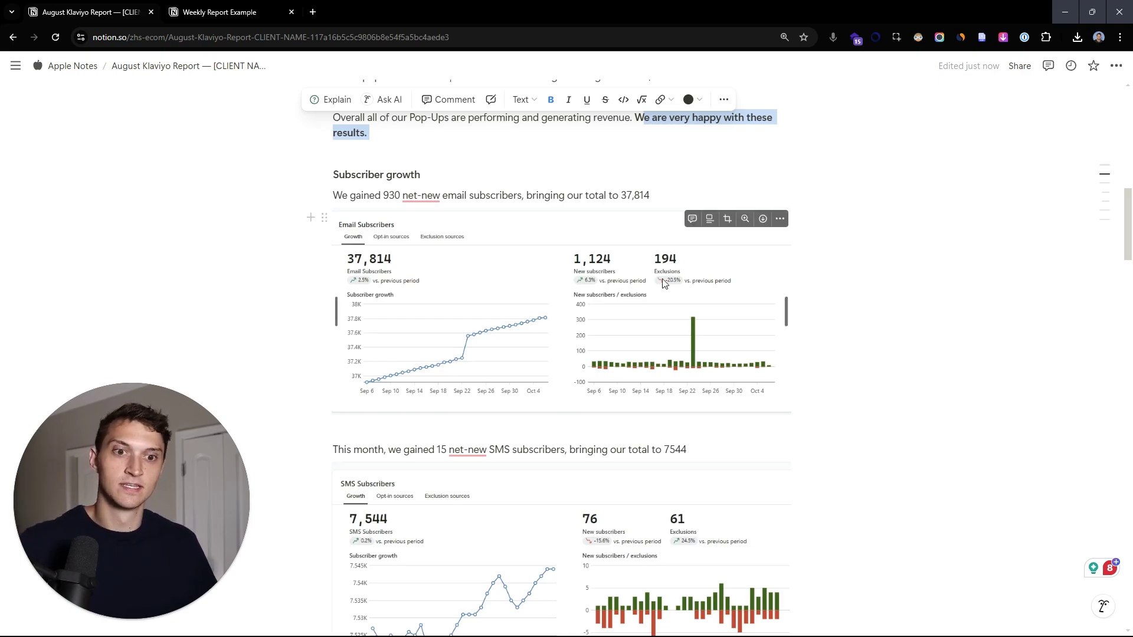
drag(382, 192, 443, 191)
mouse_move(440, 190)
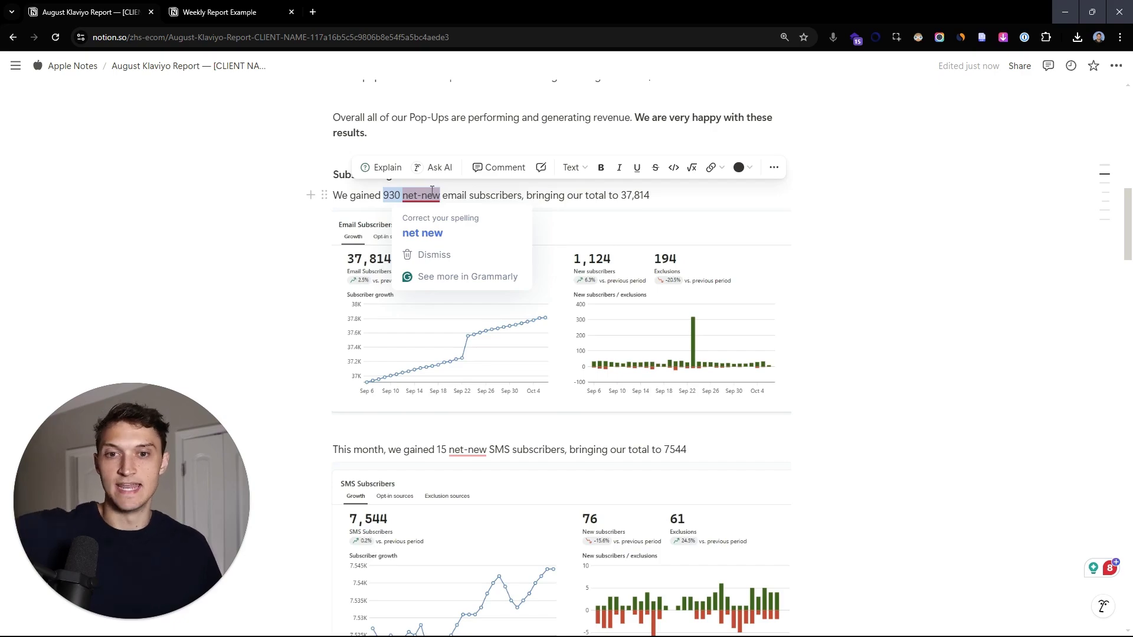
drag(670, 196, 522, 185)
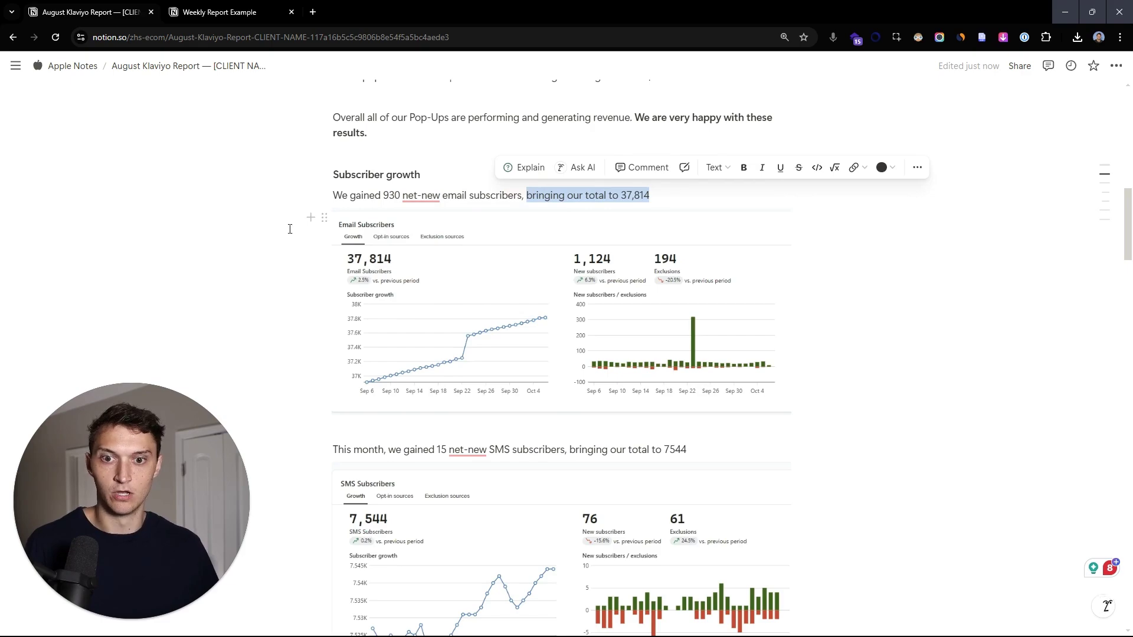
scroll(289, 228, down, 4)
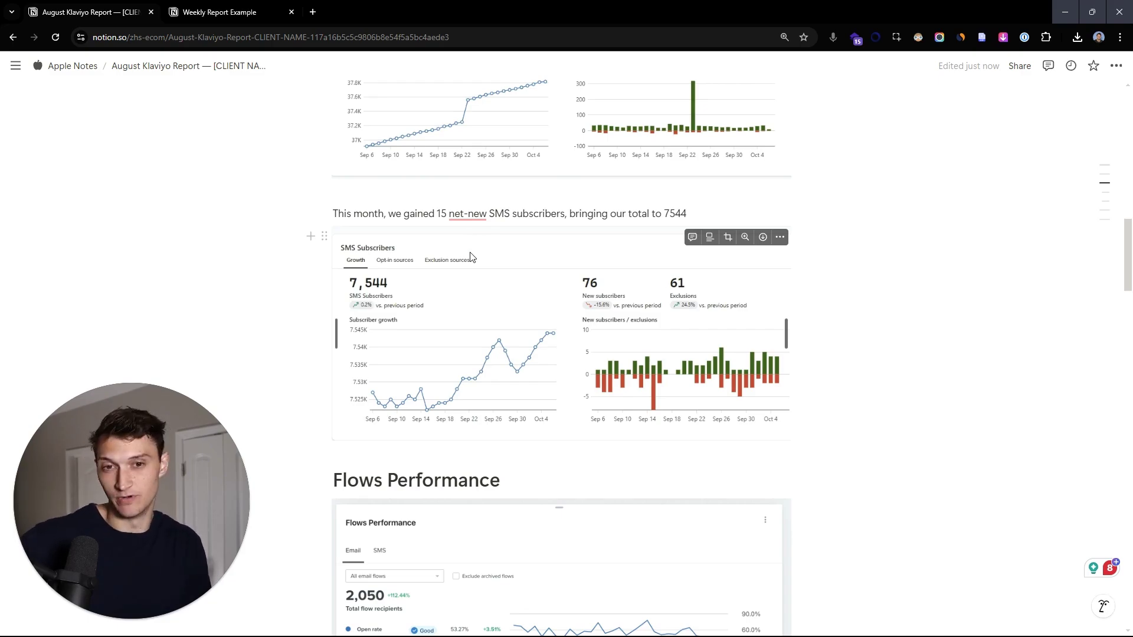
scroll(865, 354, down, 5)
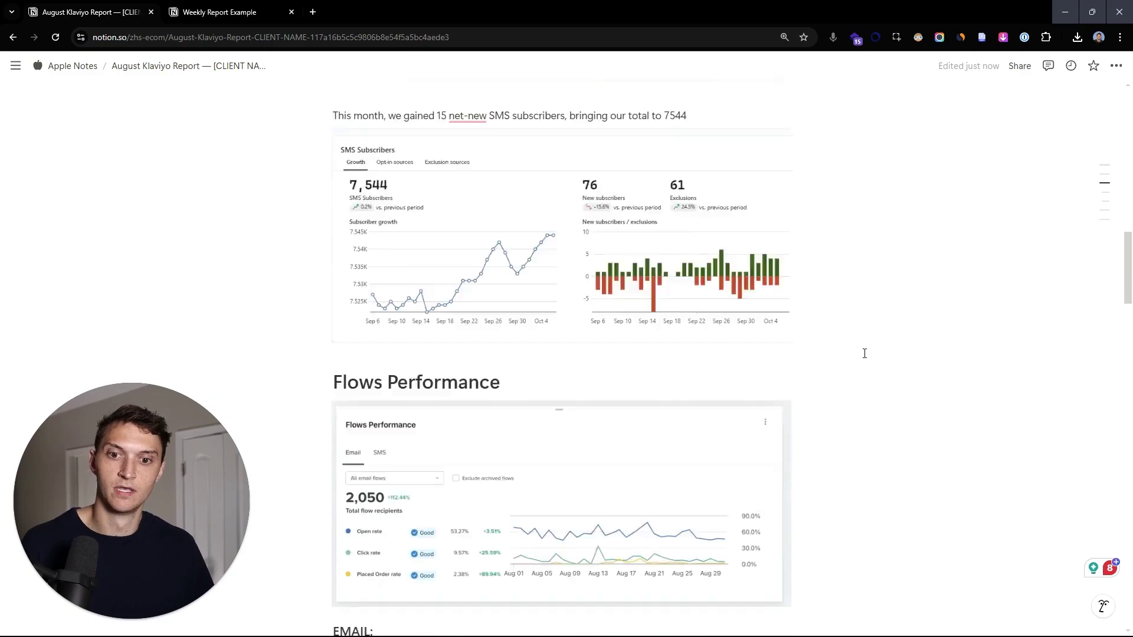
scroll(826, 332, down, 1)
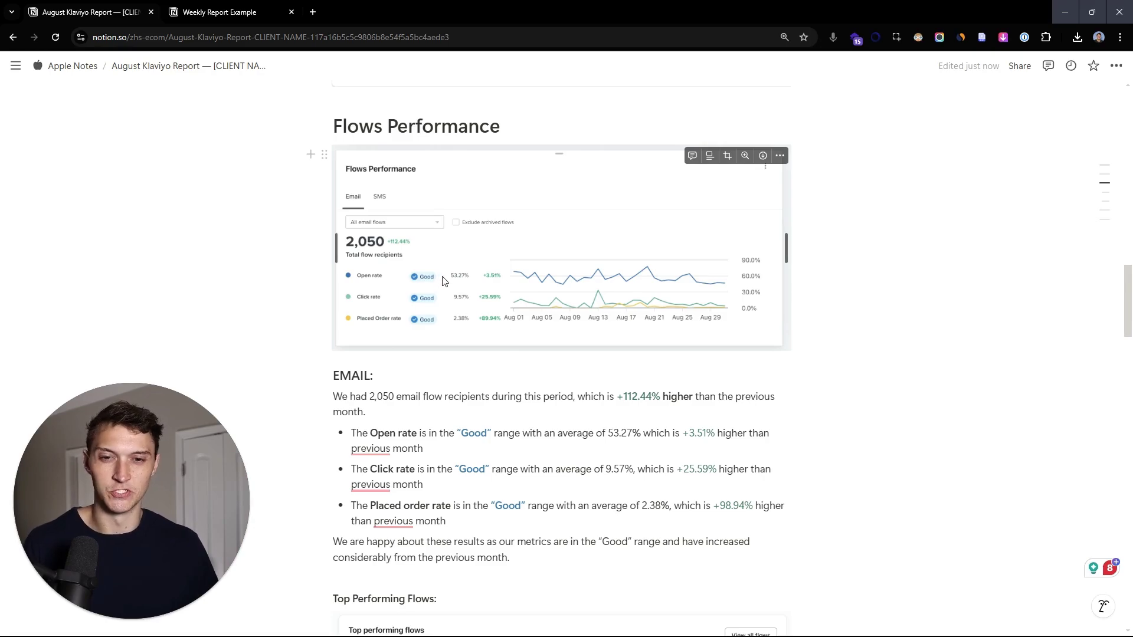
scroll(445, 289, down, 1)
scroll(447, 297, down, 1)
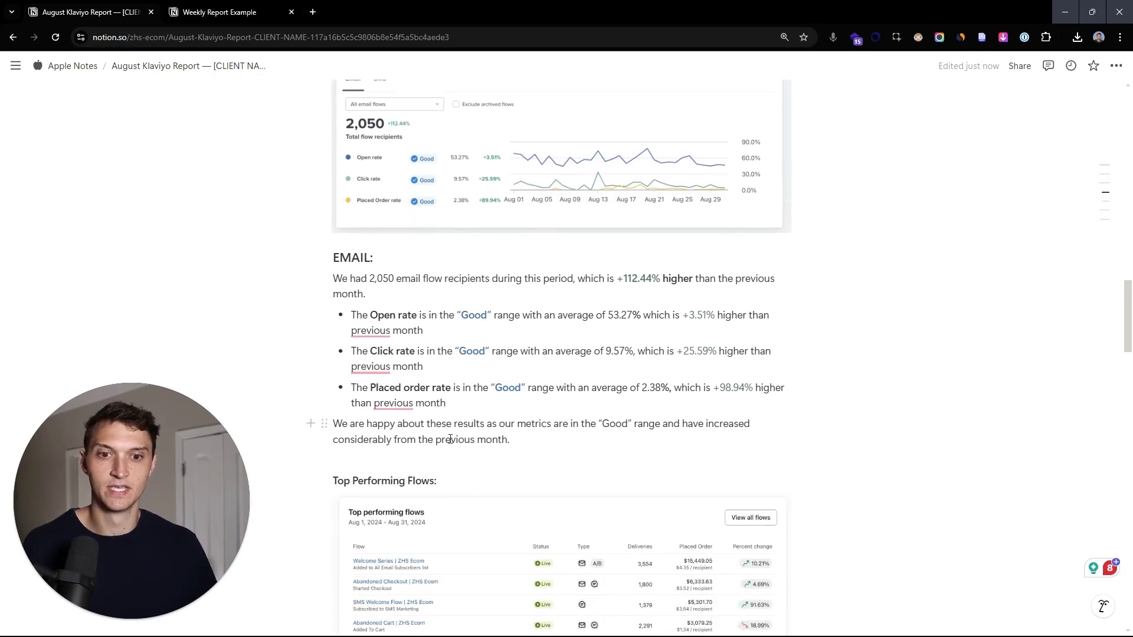
drag(450, 439, 297, 263)
scroll(292, 271, up, 1)
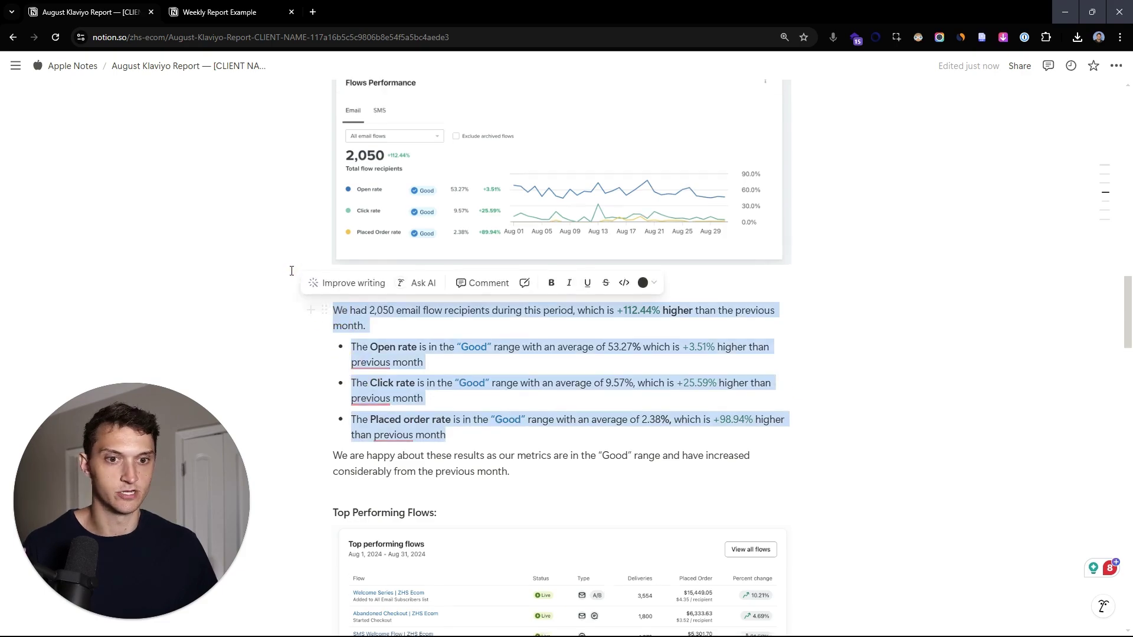
scroll(291, 271, up, 1)
scroll(290, 271, down, 1)
triple_click(303, 424)
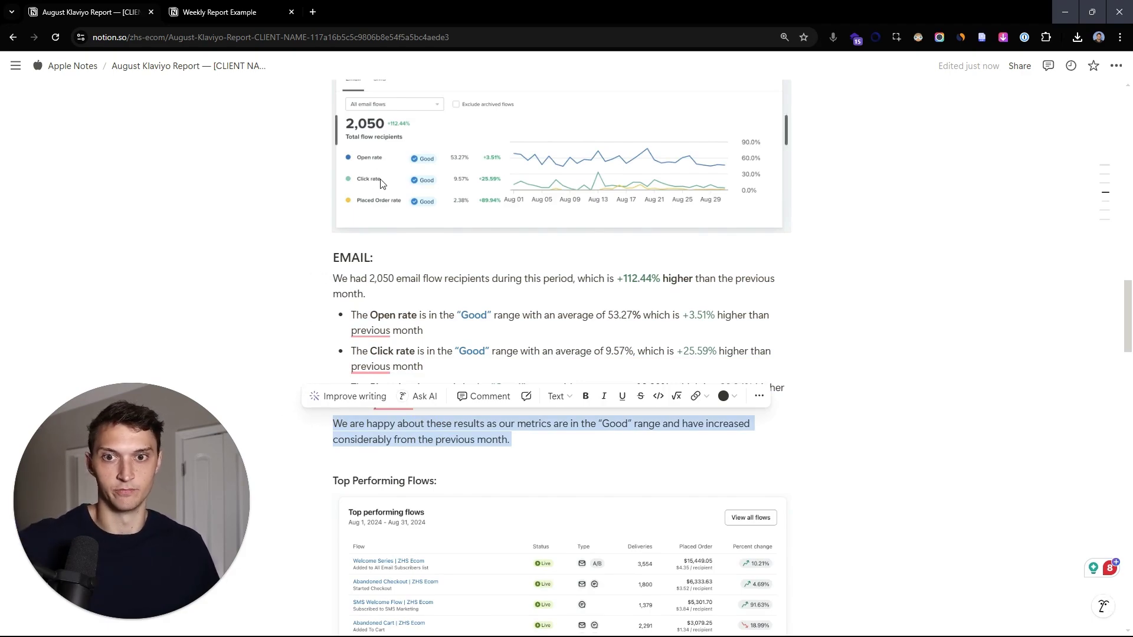
scroll(285, 203, up, 1)
scroll(769, 302, down, 8)
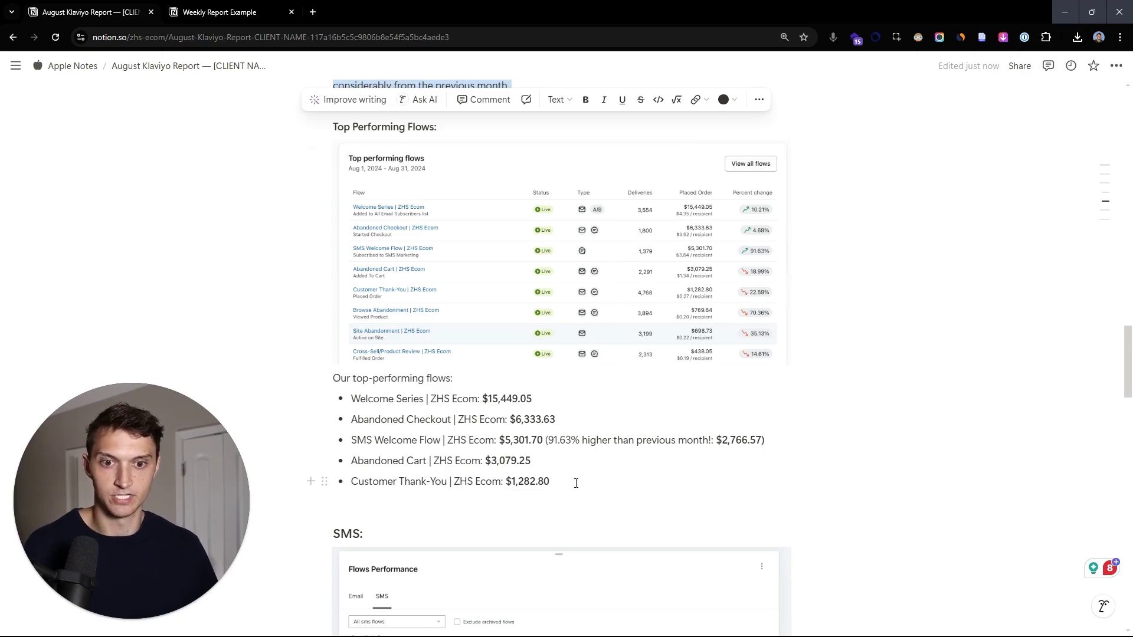
drag(564, 483, 319, 369)
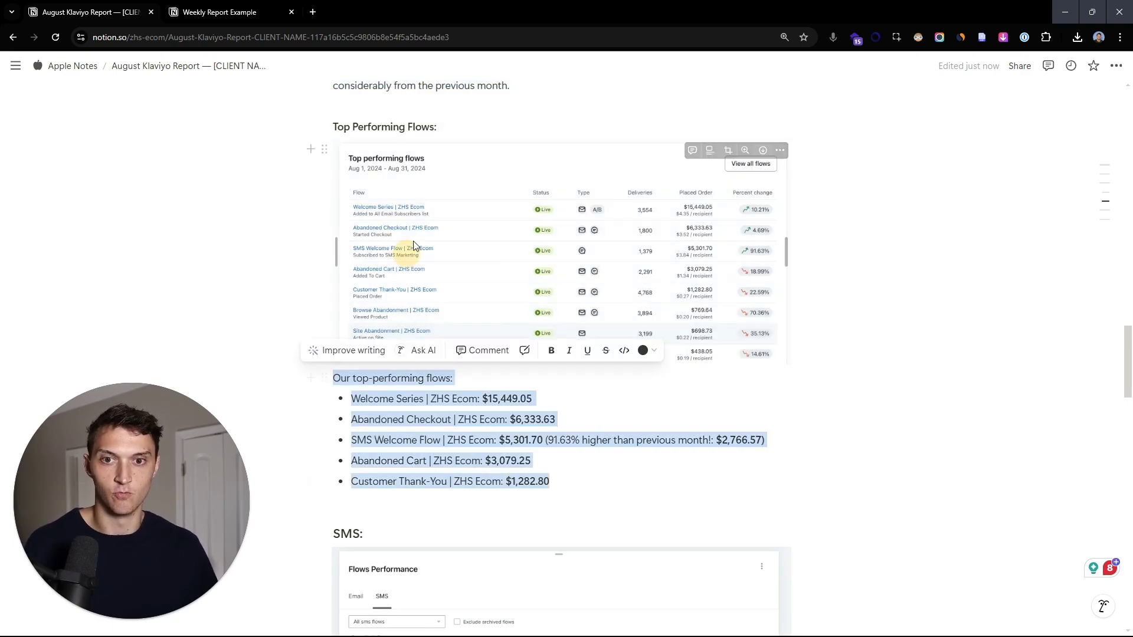
click(671, 219)
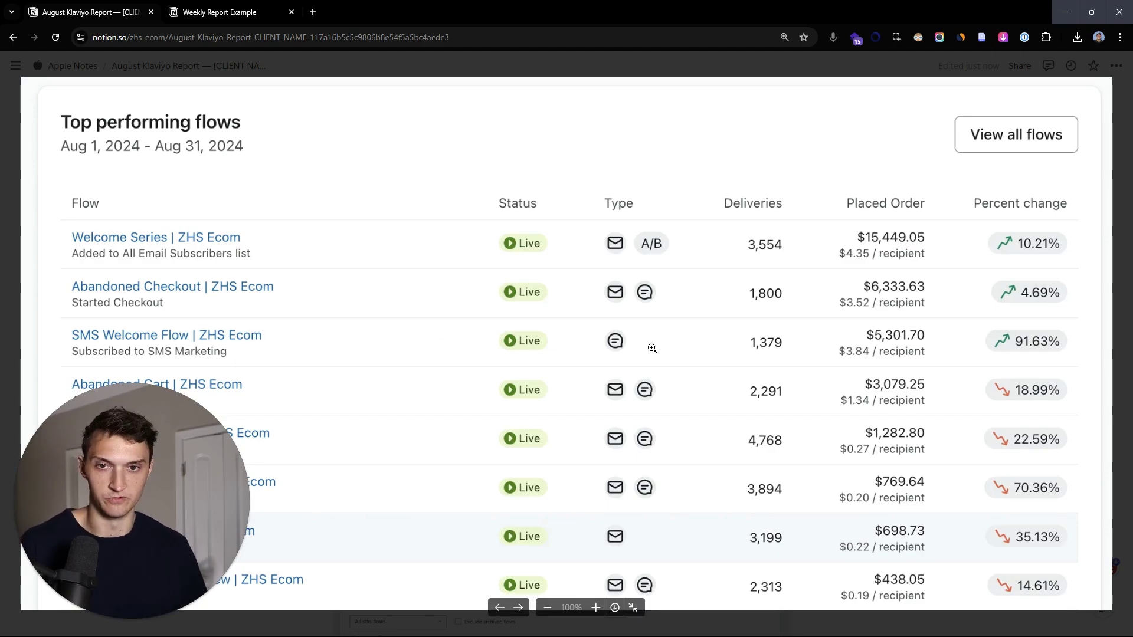
key(Escape)
click(597, 393)
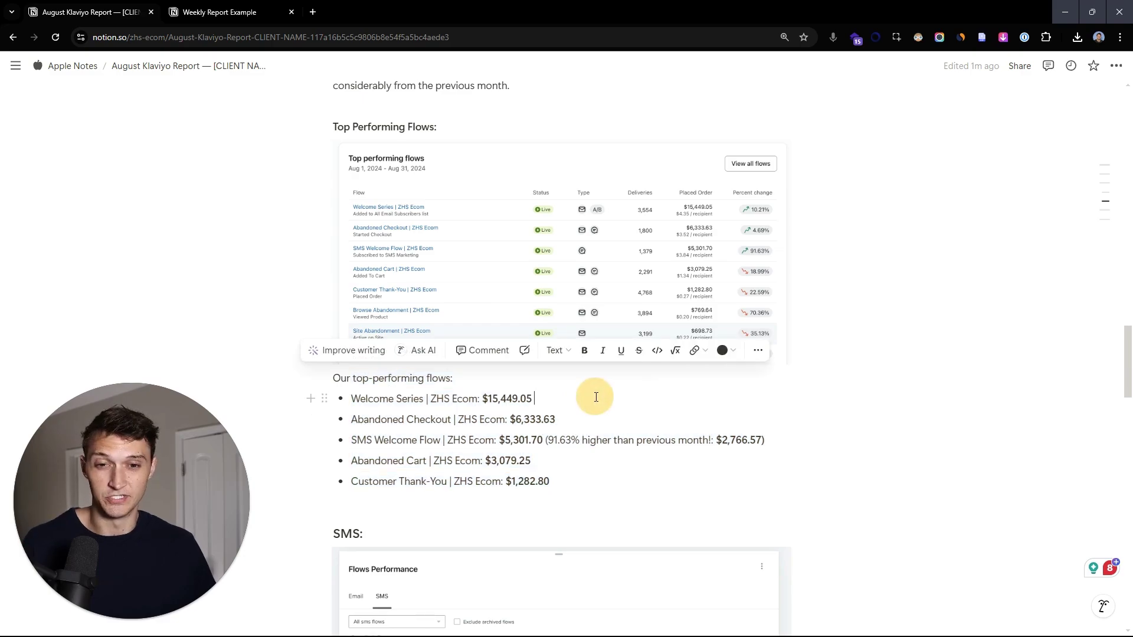
click(466, 283)
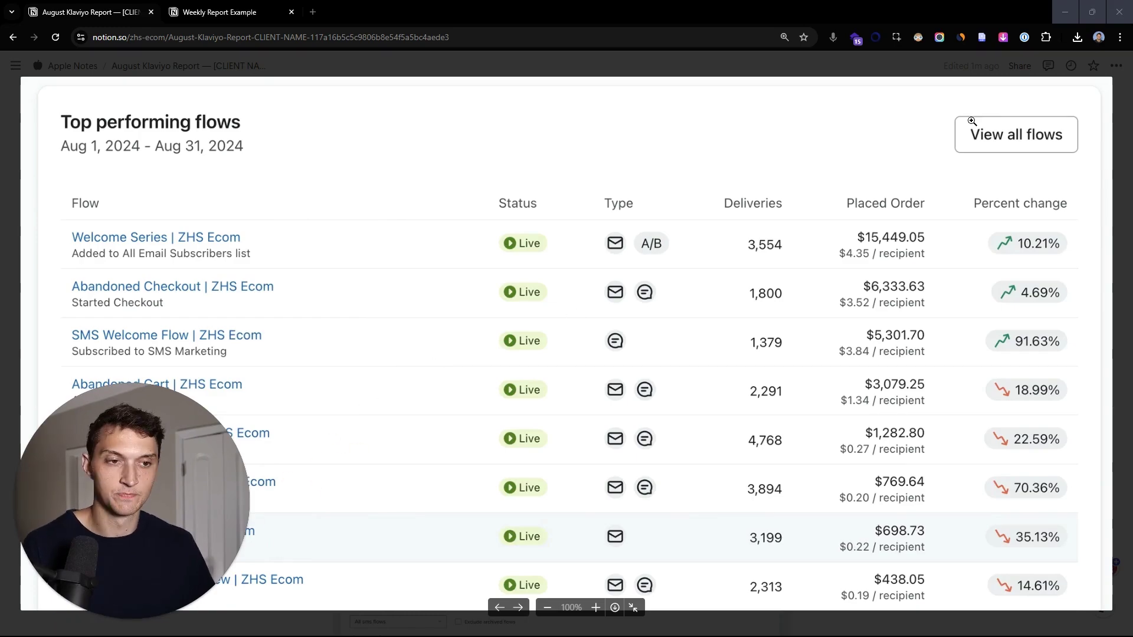
key(Escape)
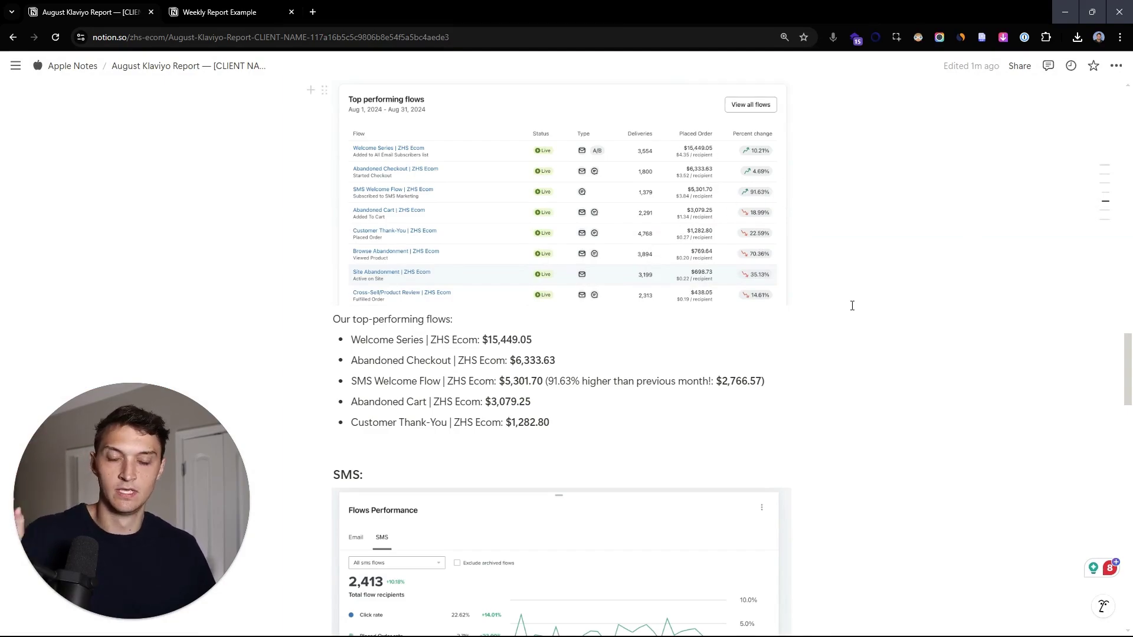
scroll(850, 304, down, 5)
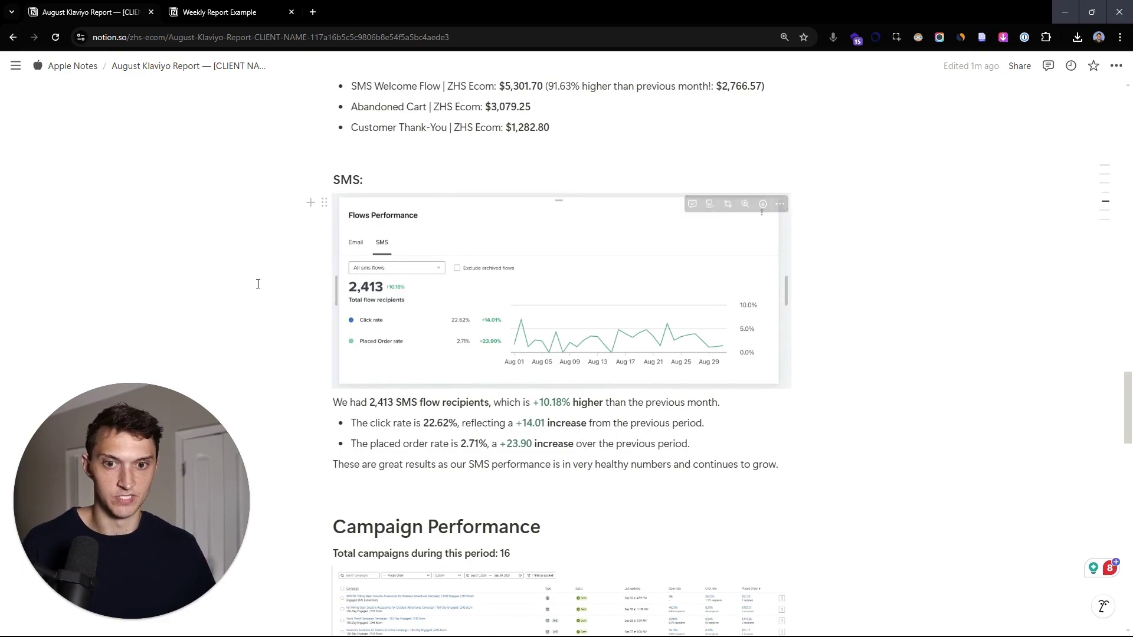
scroll(260, 282, down, 1)
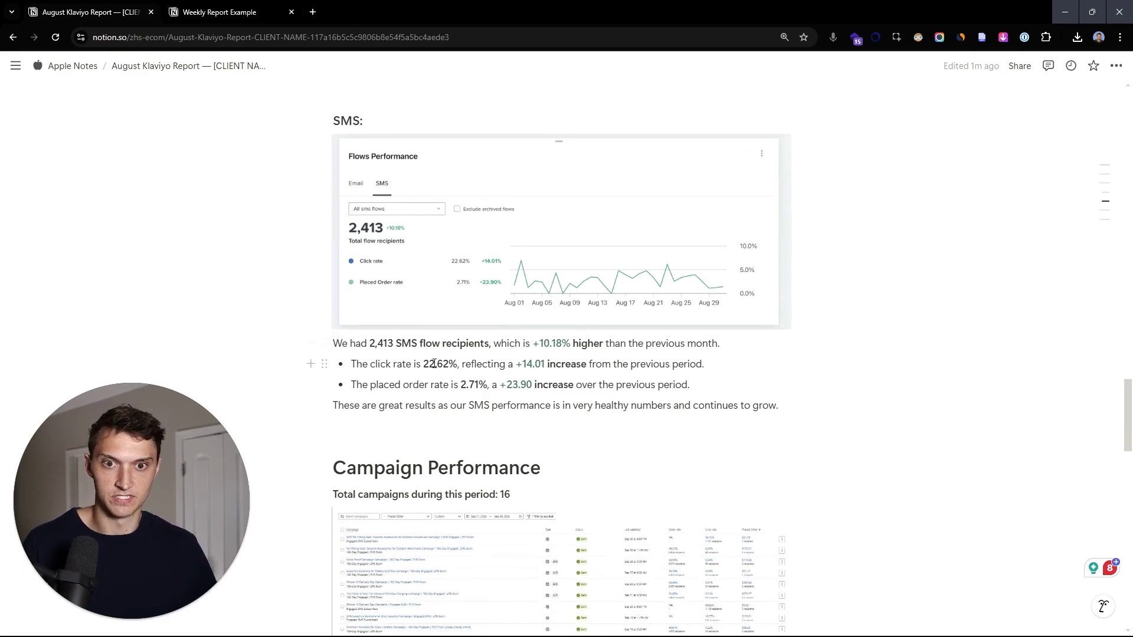
triple_click(498, 403)
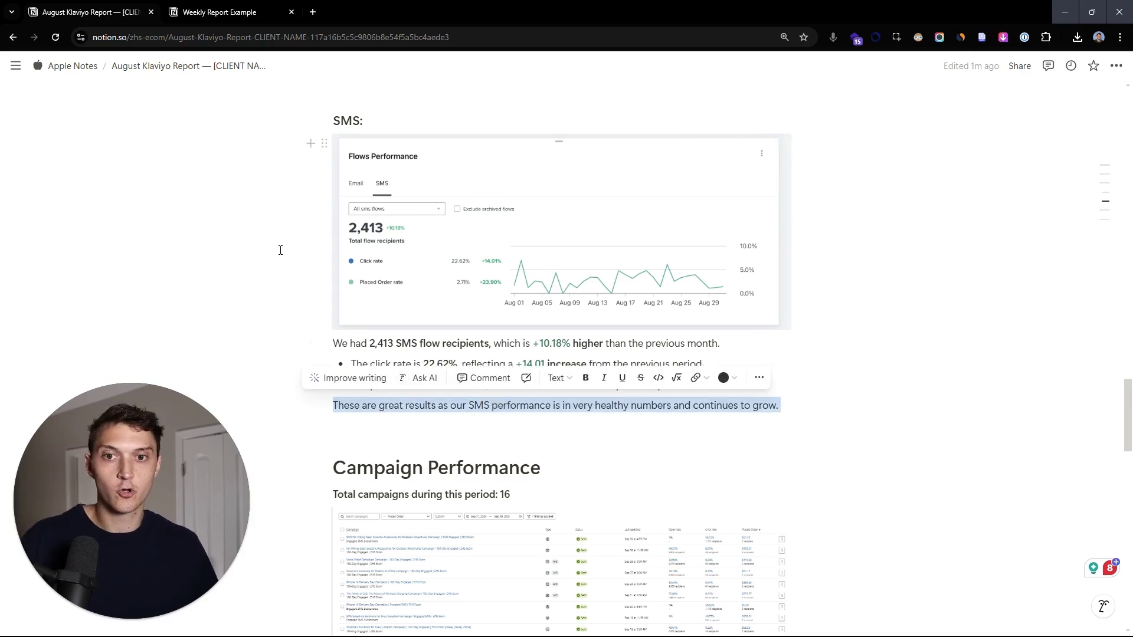
scroll(283, 237, down, 5)
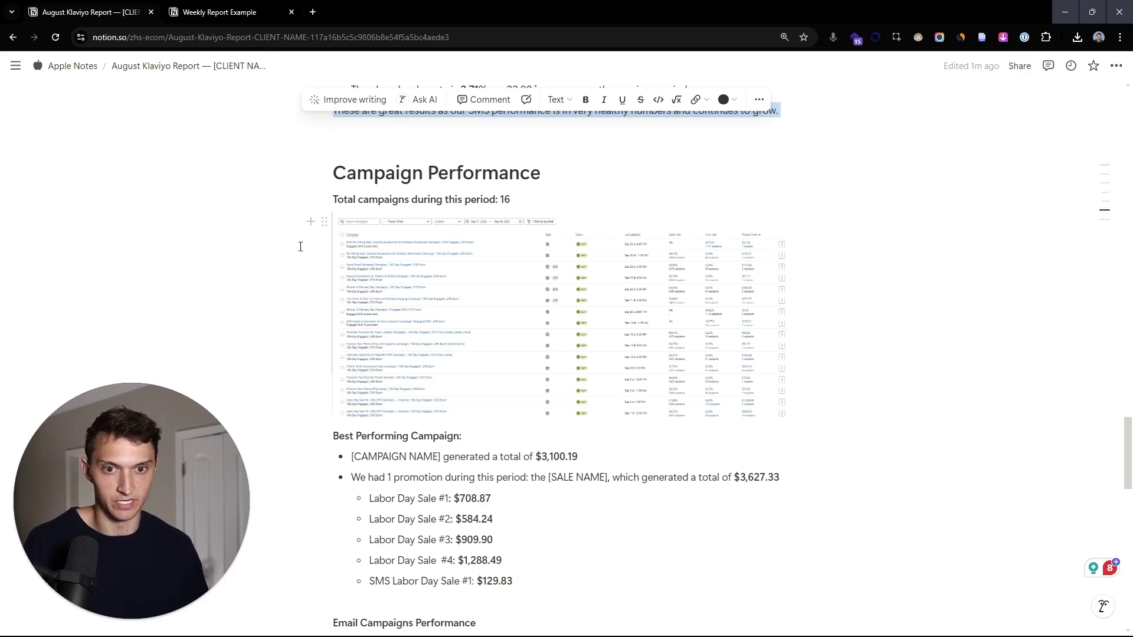
double_click(637, 384)
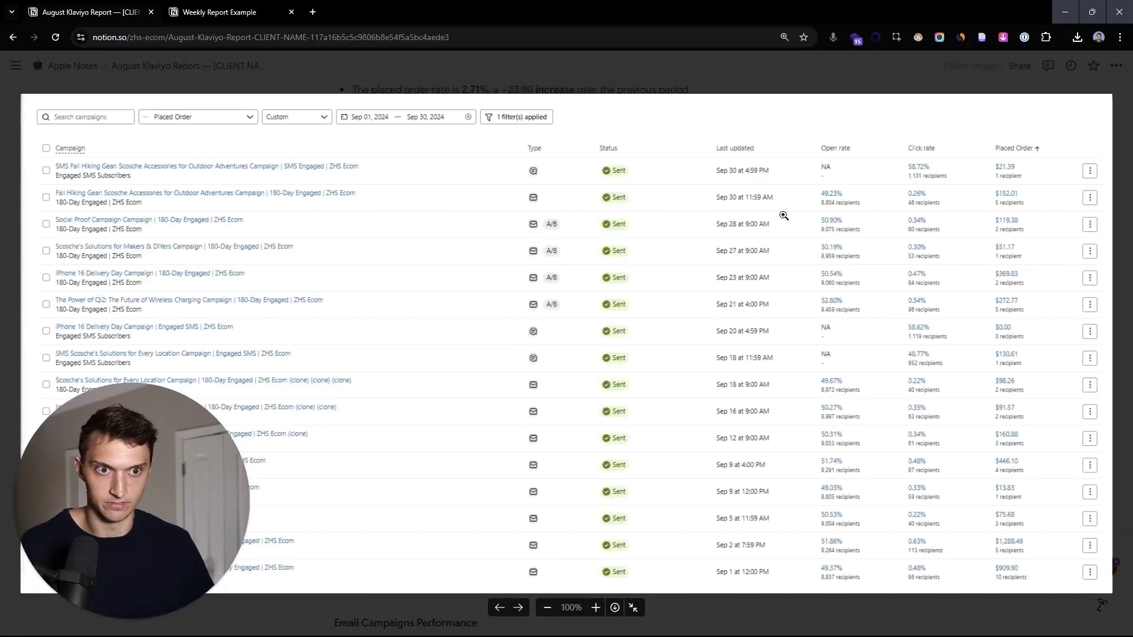
click(829, 72)
scroll(759, 278, down, 3)
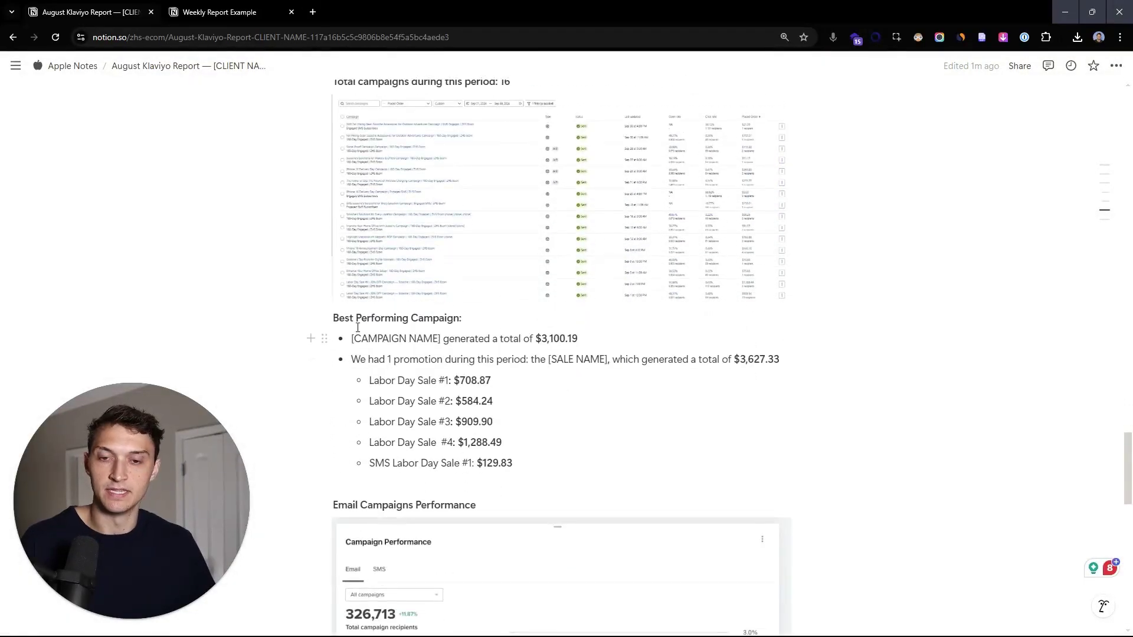
drag(333, 319, 535, 339)
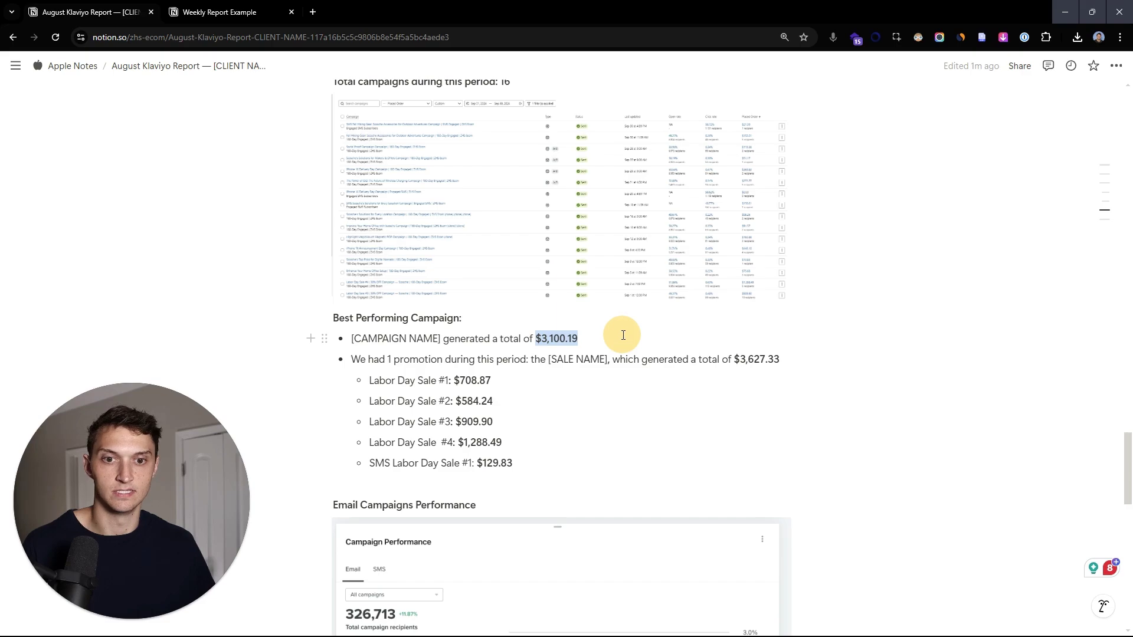
drag(349, 360, 608, 440)
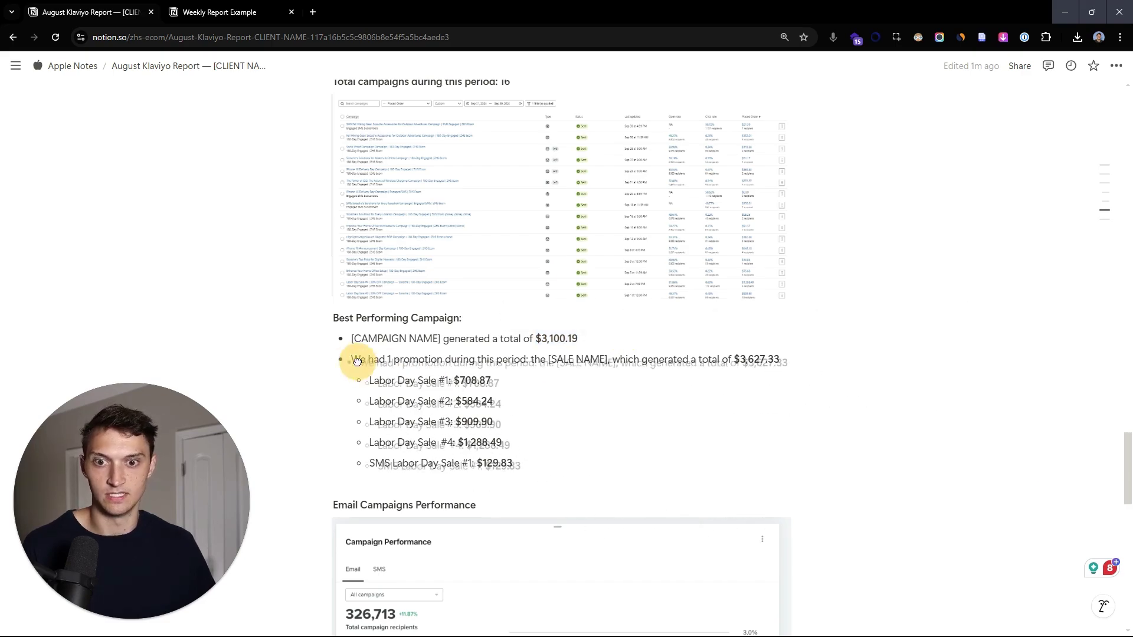
drag(353, 360, 563, 384)
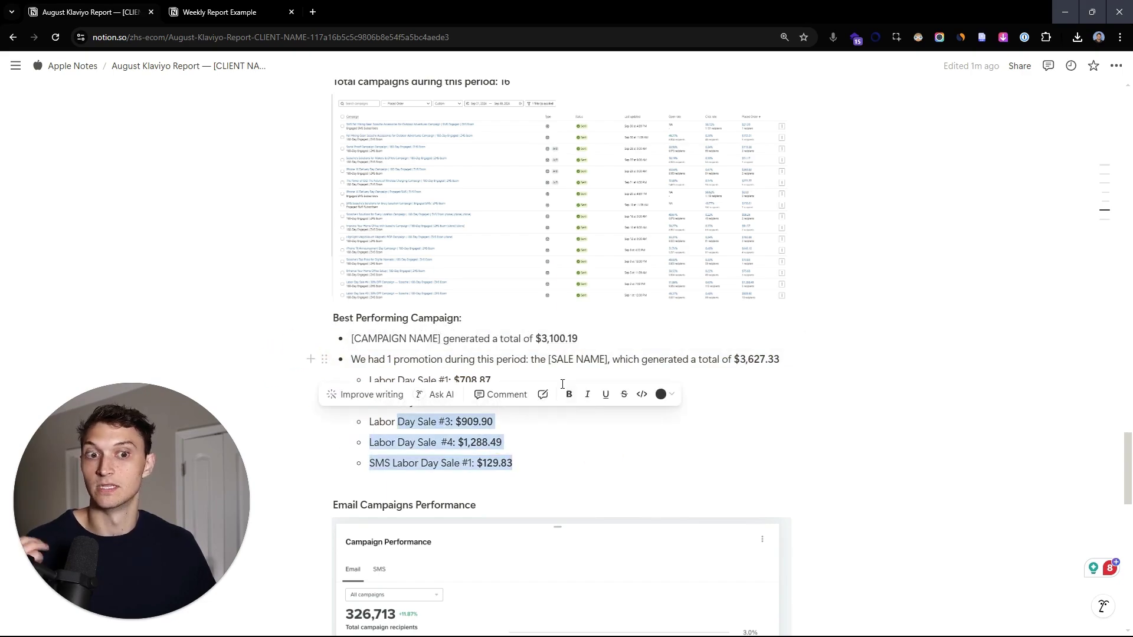
drag(523, 463, 253, 423)
click(507, 383)
drag(516, 445, 332, 434)
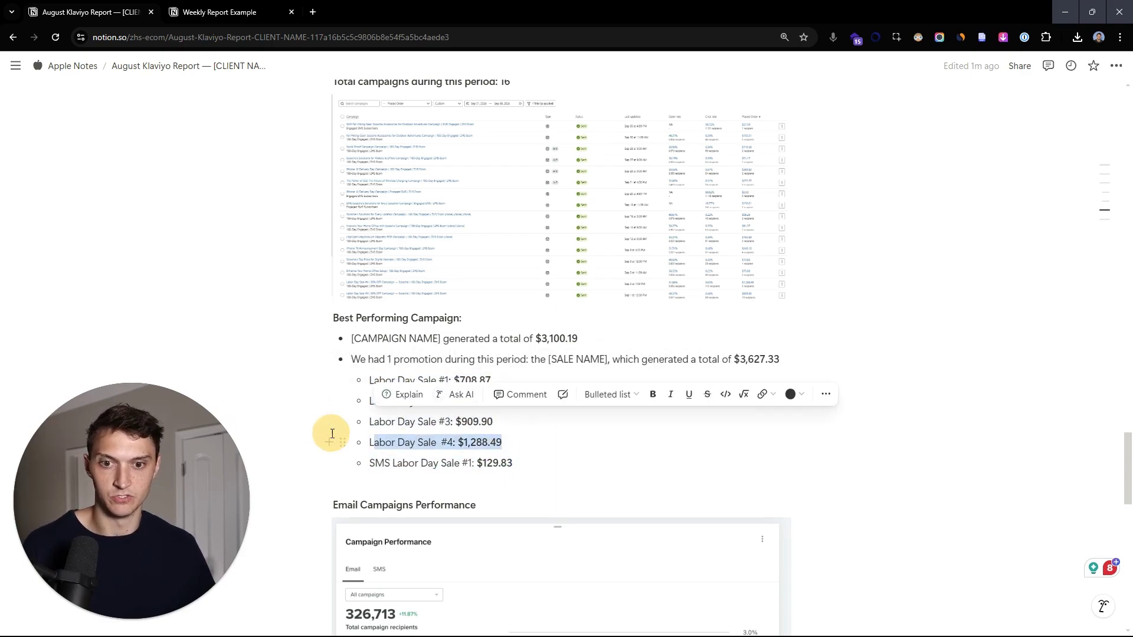
click(567, 442)
click(561, 463)
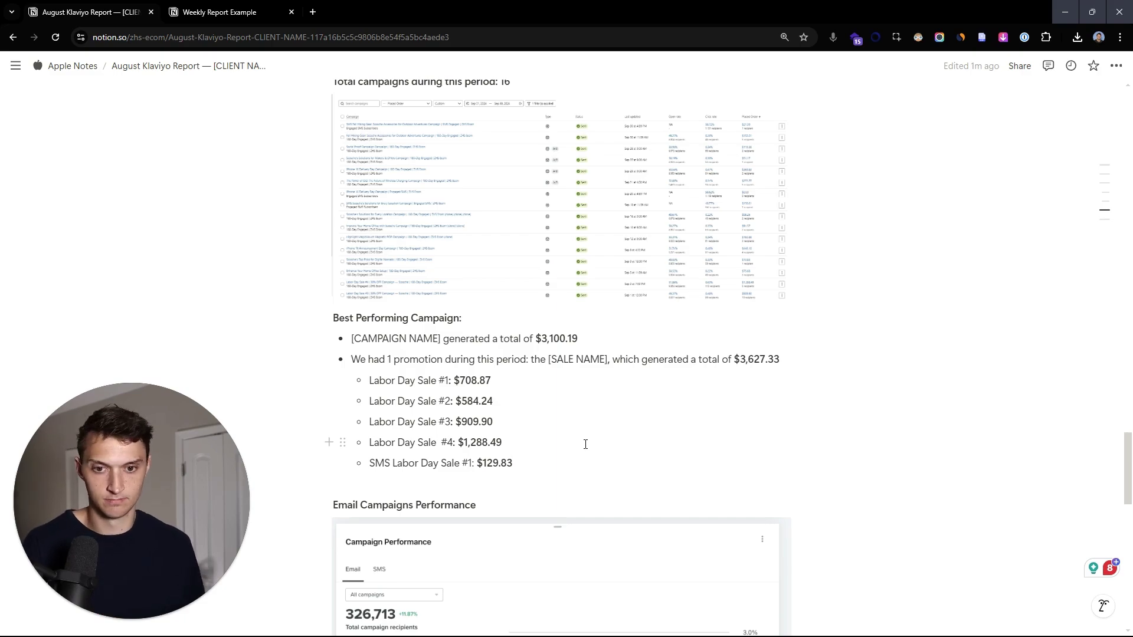
scroll(655, 394, down, 1)
scroll(655, 394, down, 5)
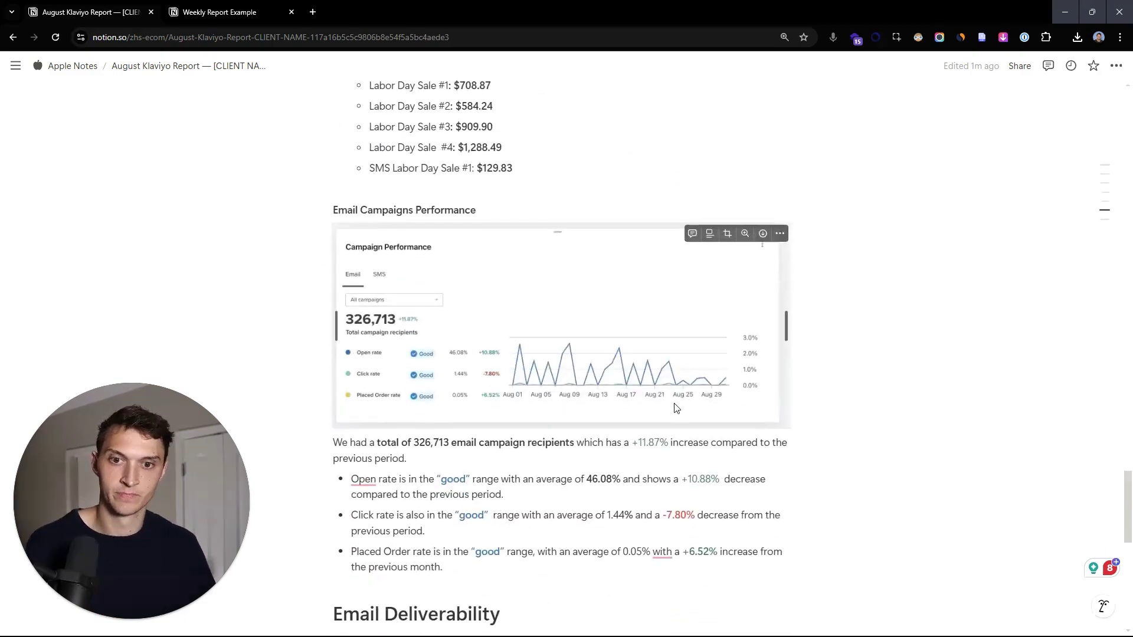
scroll(619, 377, down, 1)
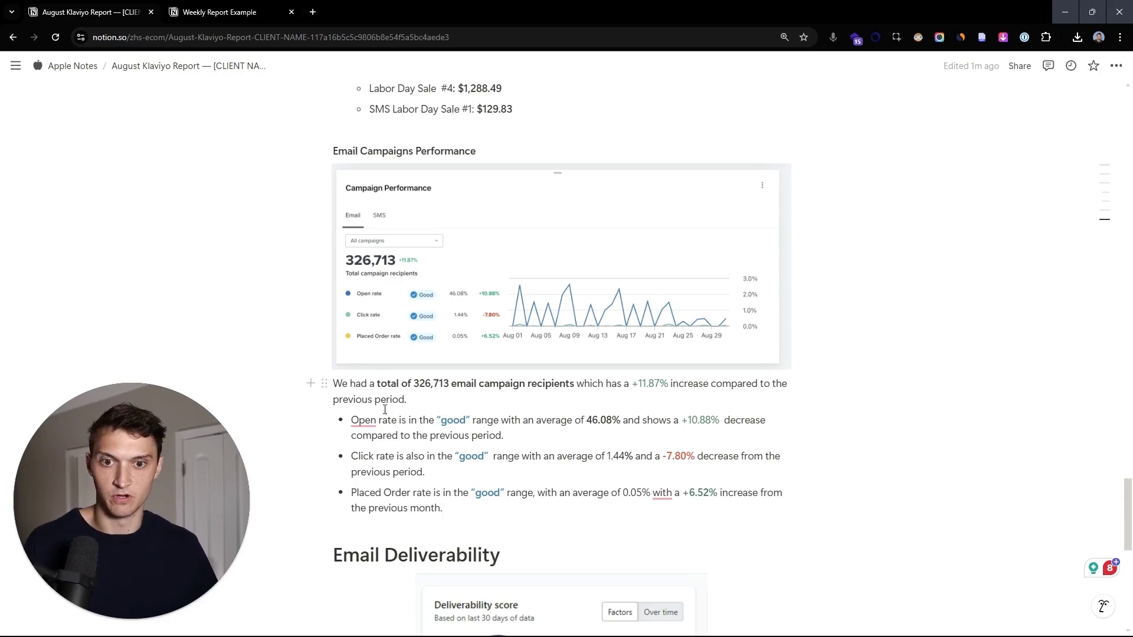
scroll(299, 318, down, 1)
drag(463, 442, 468, 318)
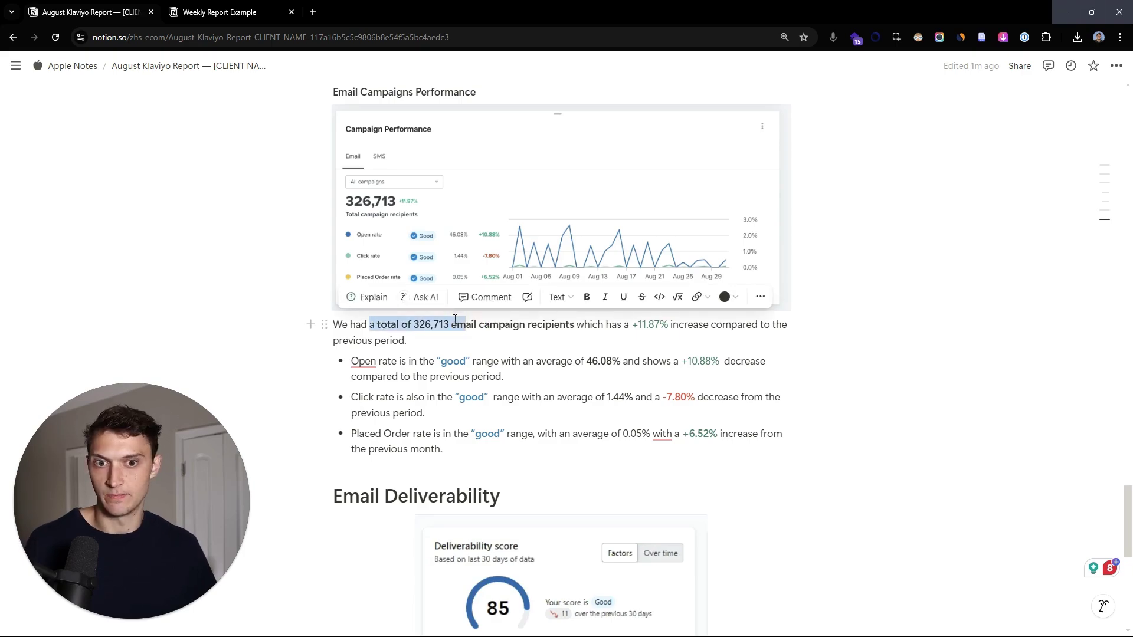
triple_click(334, 325)
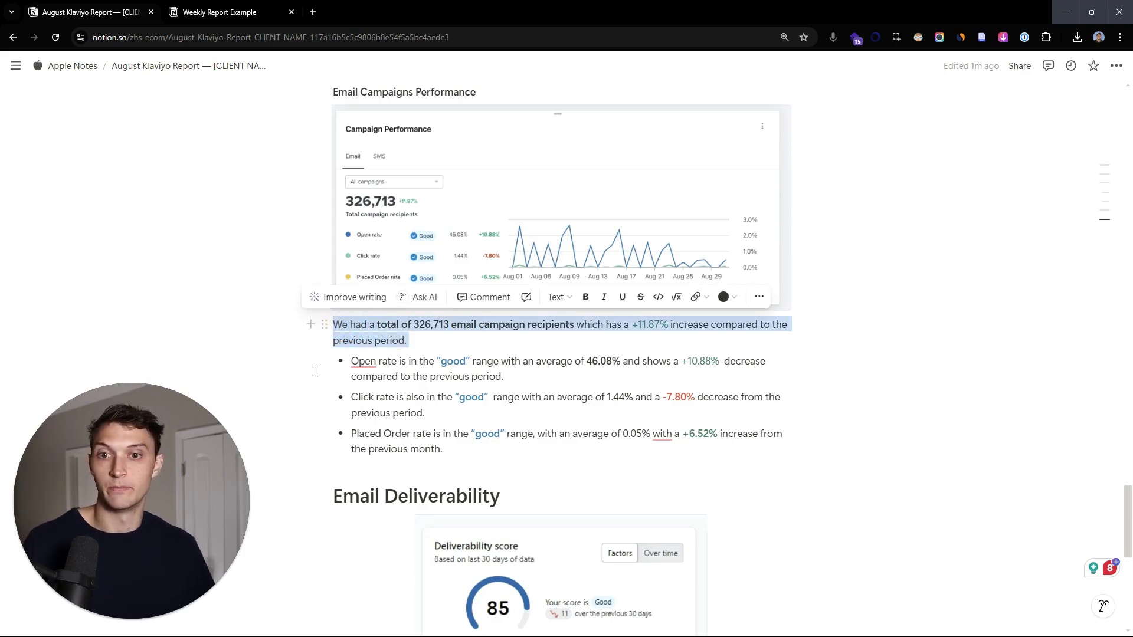
scroll(287, 402, down, 6)
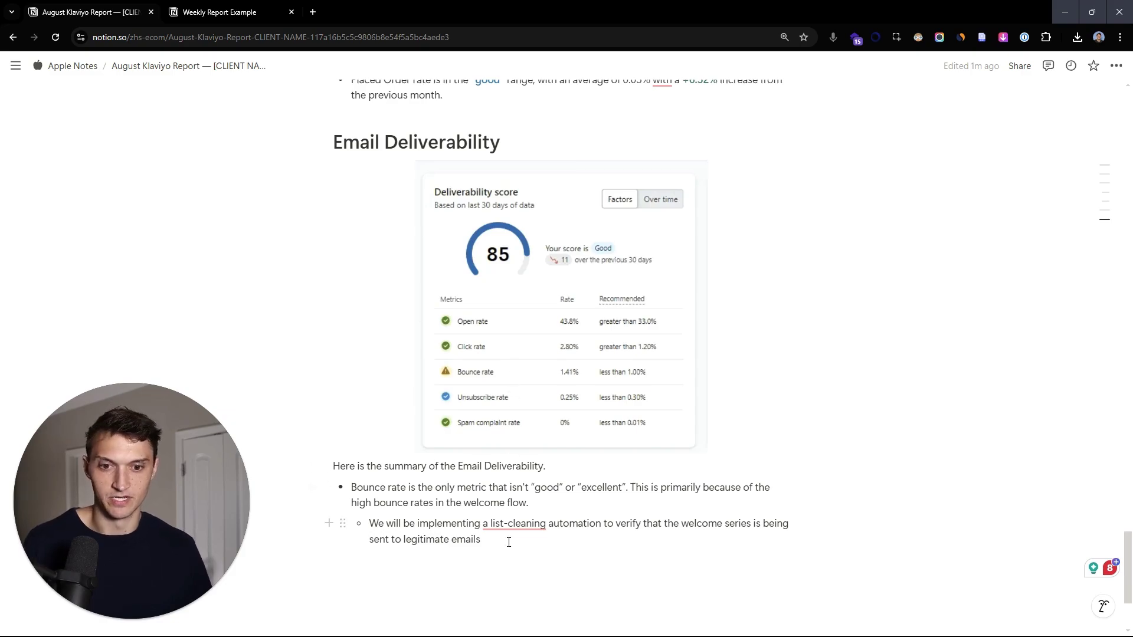
- Highlight the list-cleaning and legitimate-emails sub-bullets, then the report title and subtitle
drag(506, 538, 302, 510)
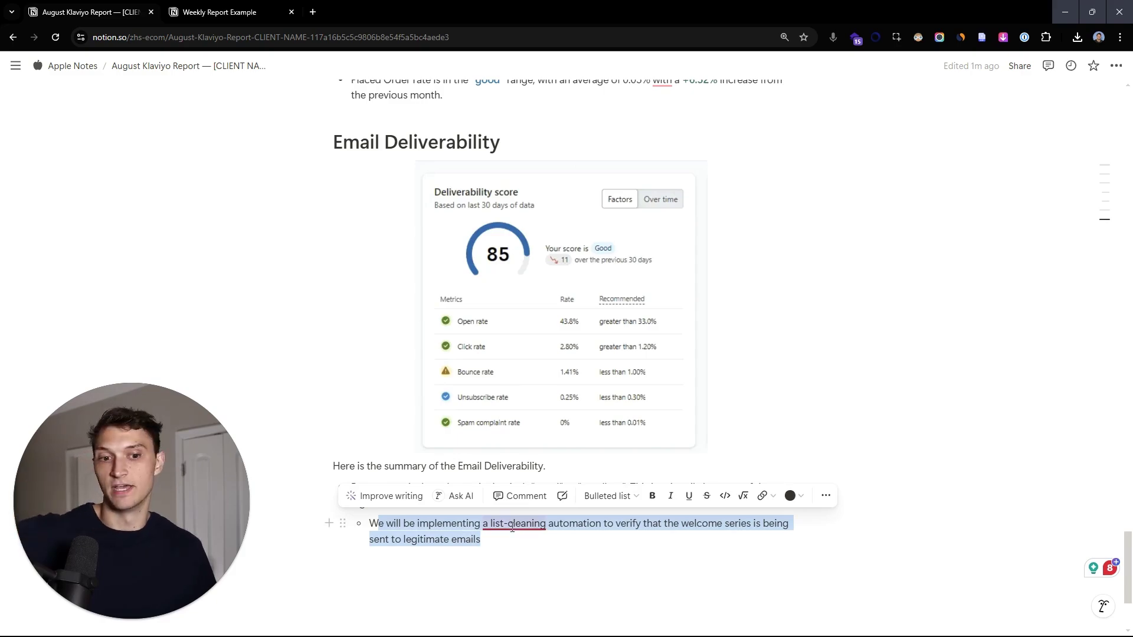
drag(498, 539, 346, 529)
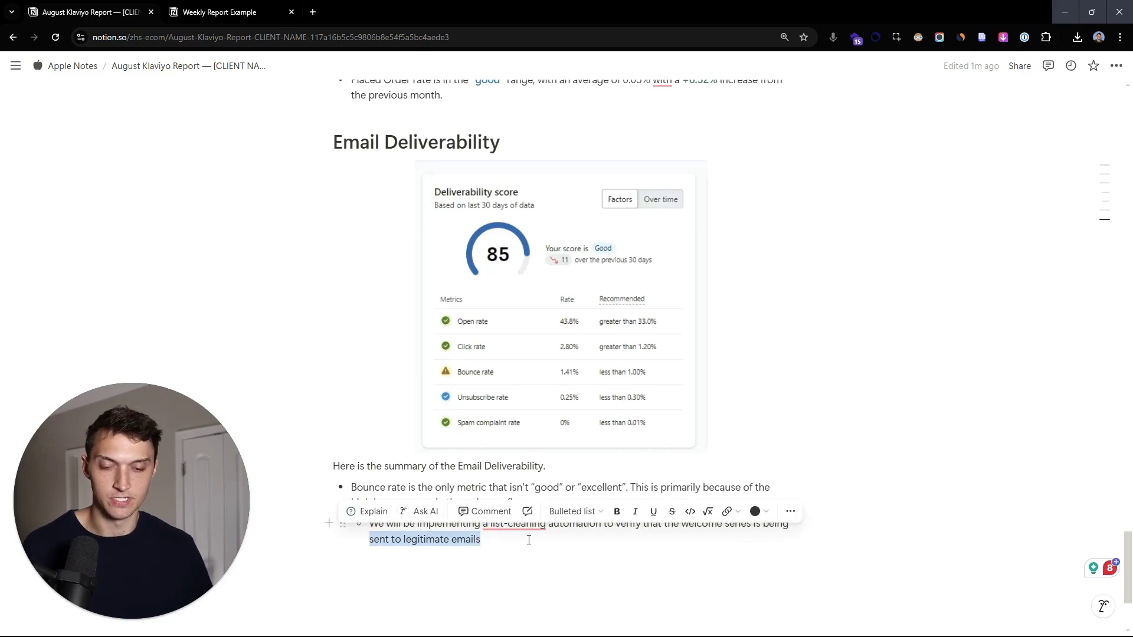
drag(529, 540, 403, 539)
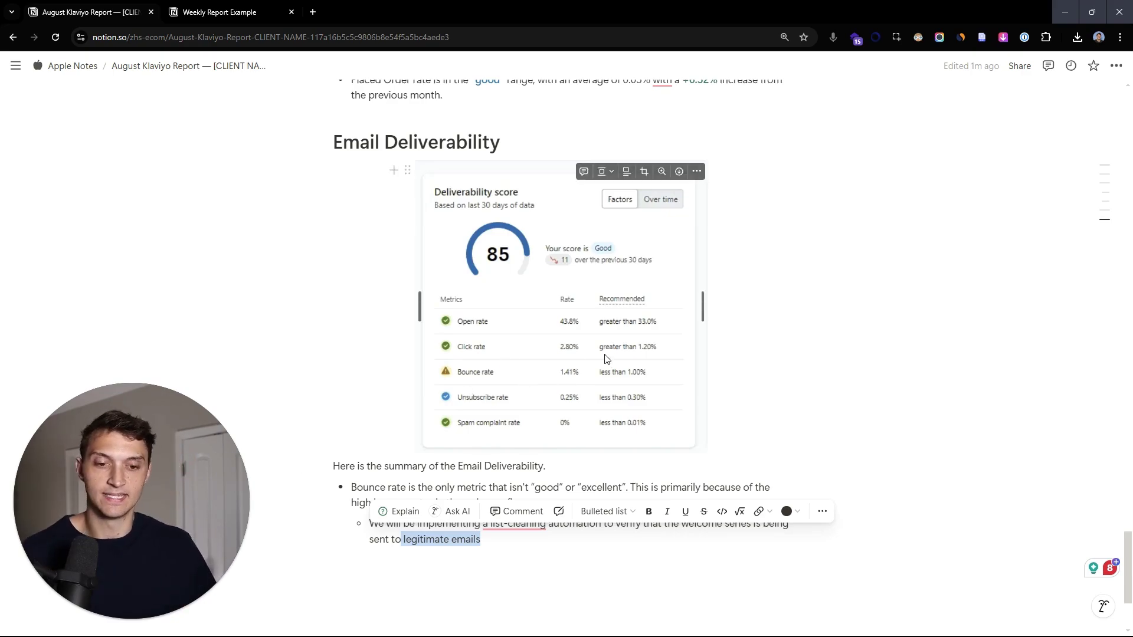
scroll(835, 401, up, 20)
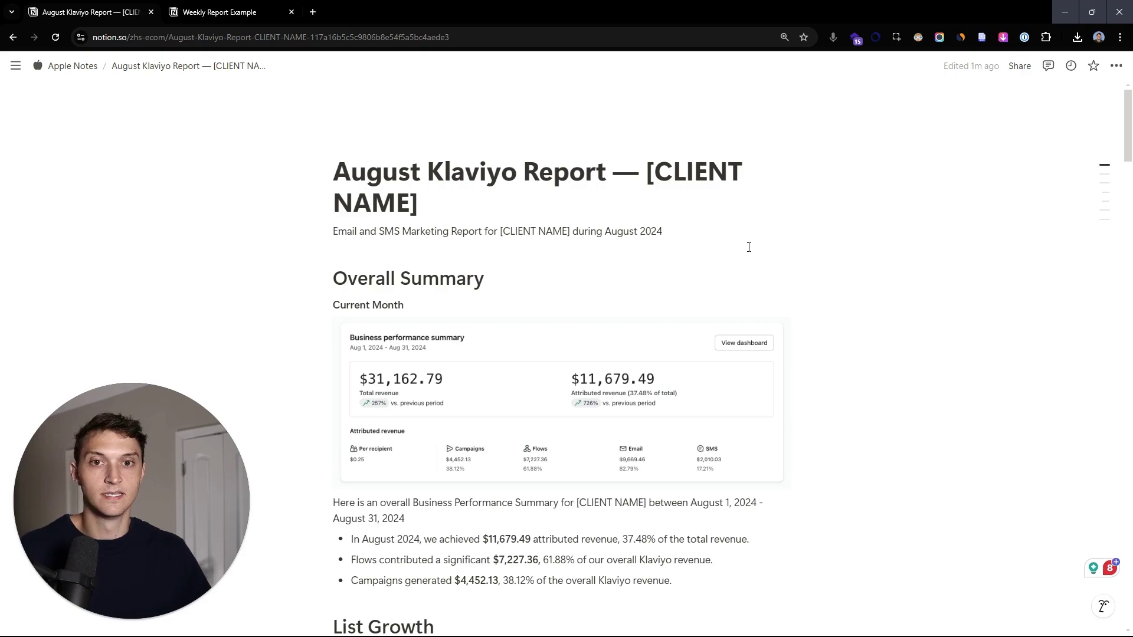
drag(733, 220, 291, 172)
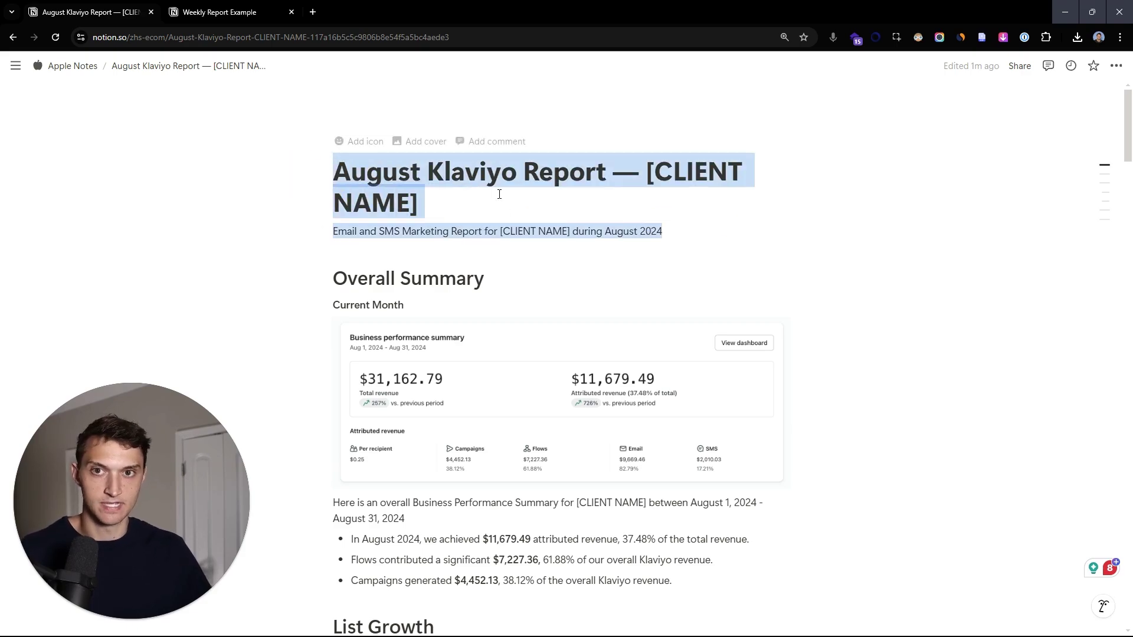
click(222, 12)
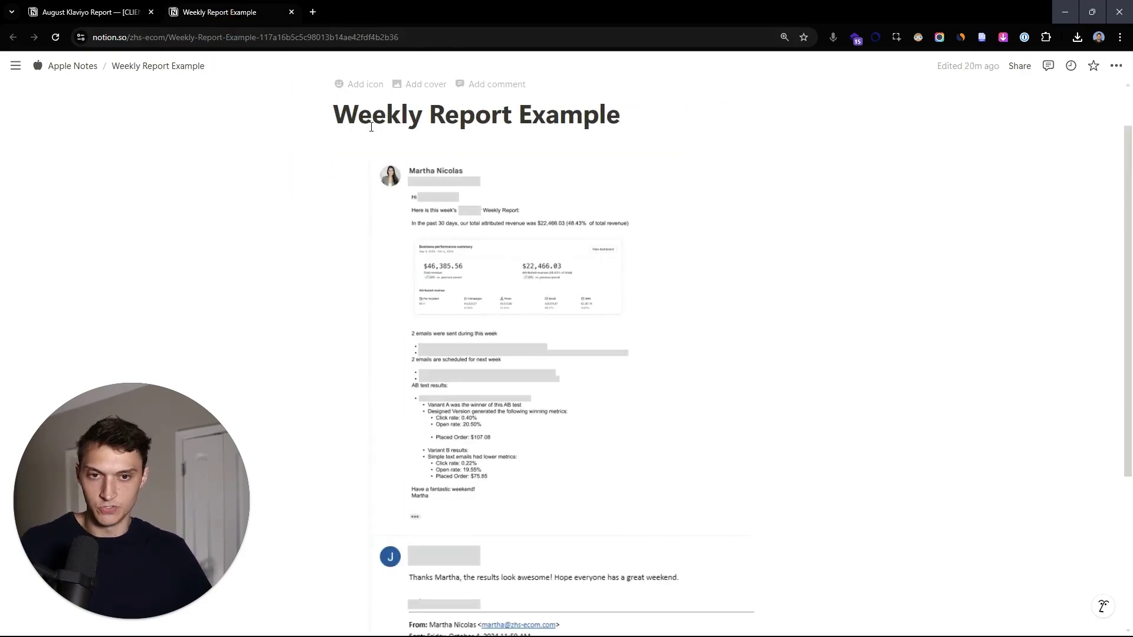
mouse_move(498, 210)
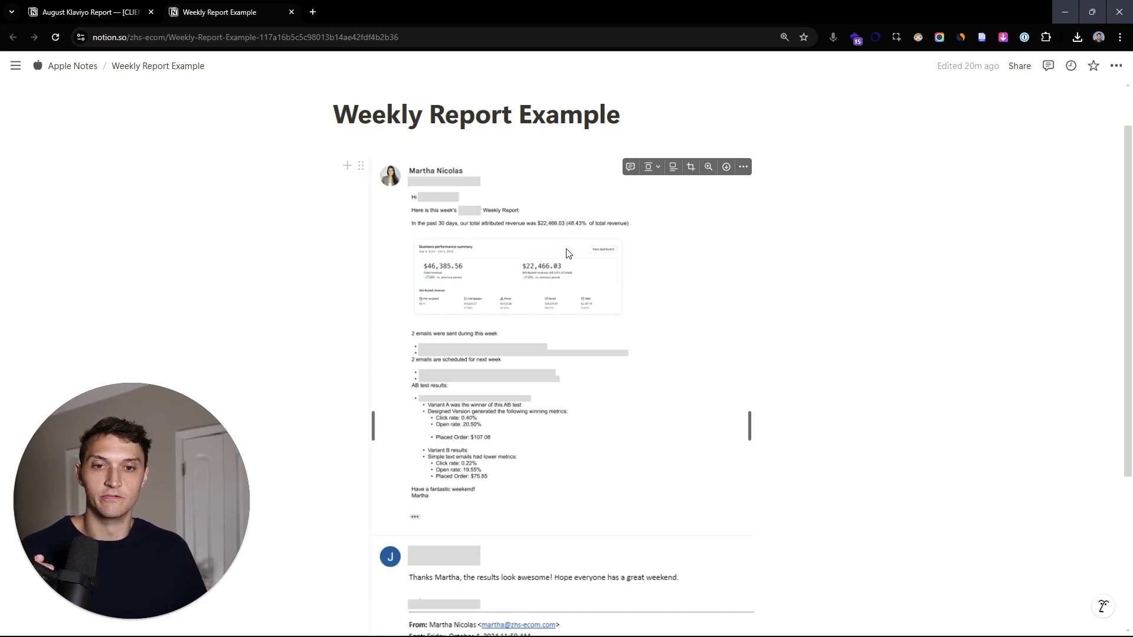
click(567, 250)
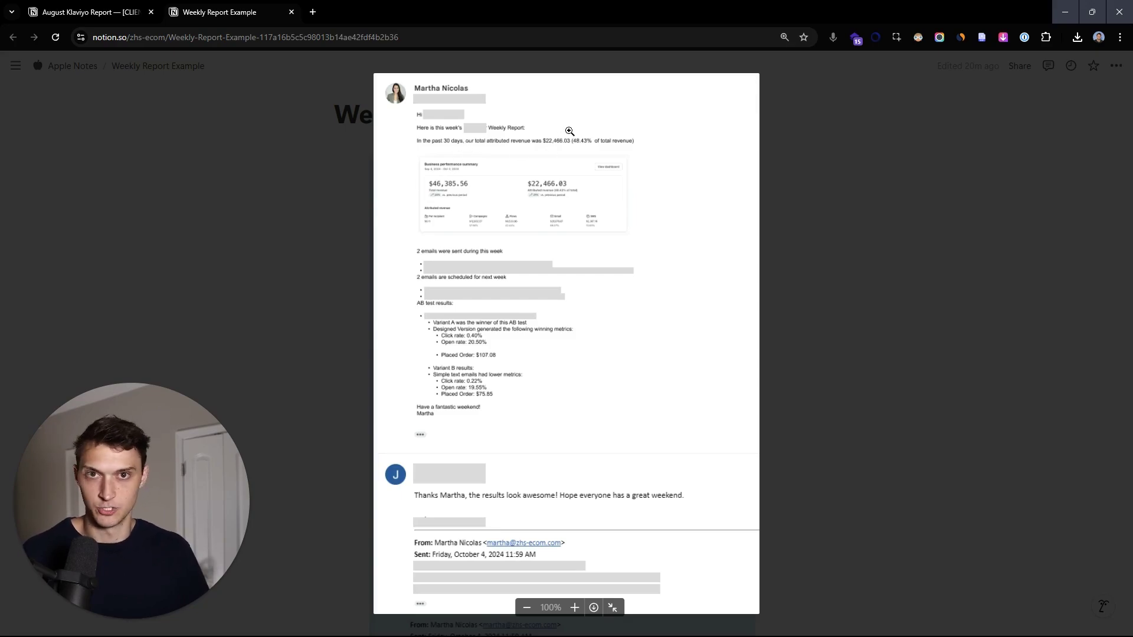
click(469, 110)
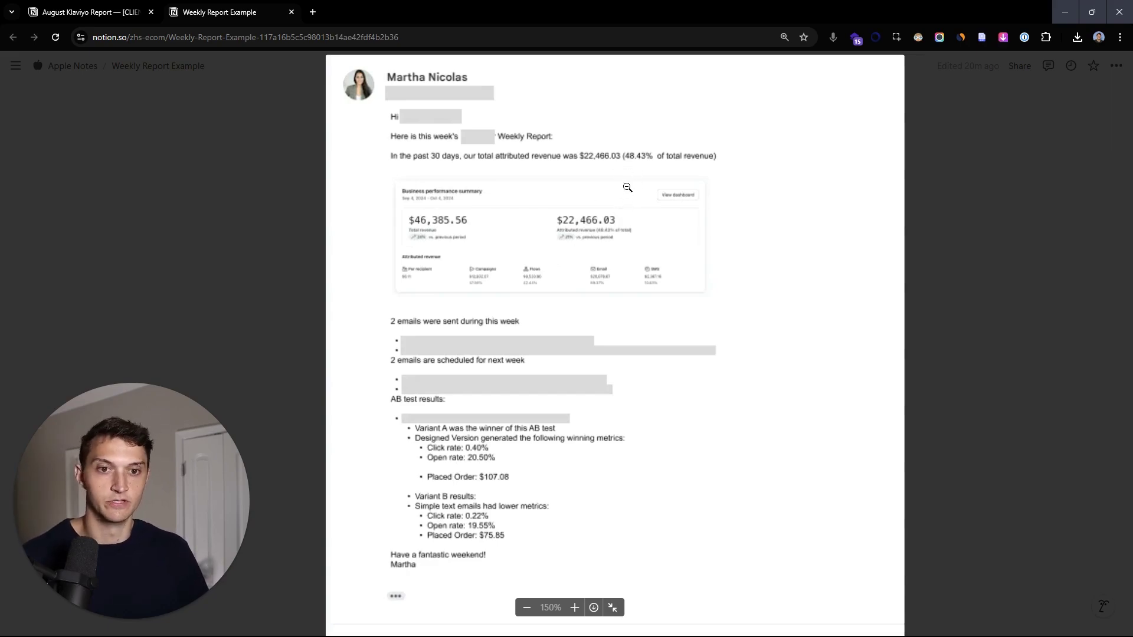
scroll(620, 182, down, 3)
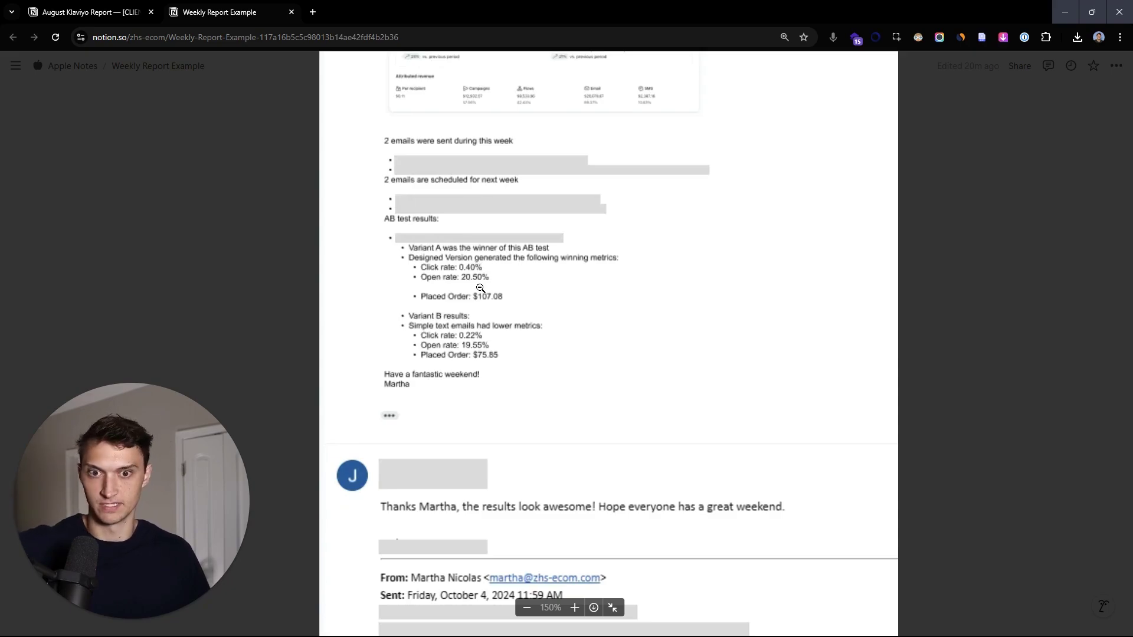
scroll(610, 349, down, 3)
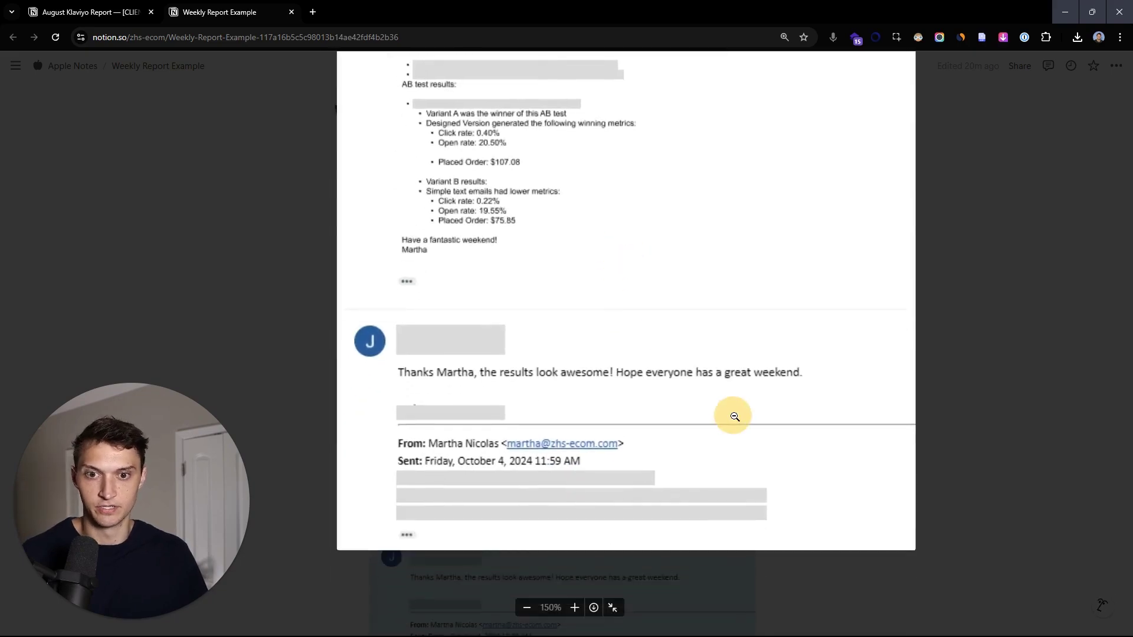
drag(733, 412, 725, 333)
drag(665, 478, 619, 392)
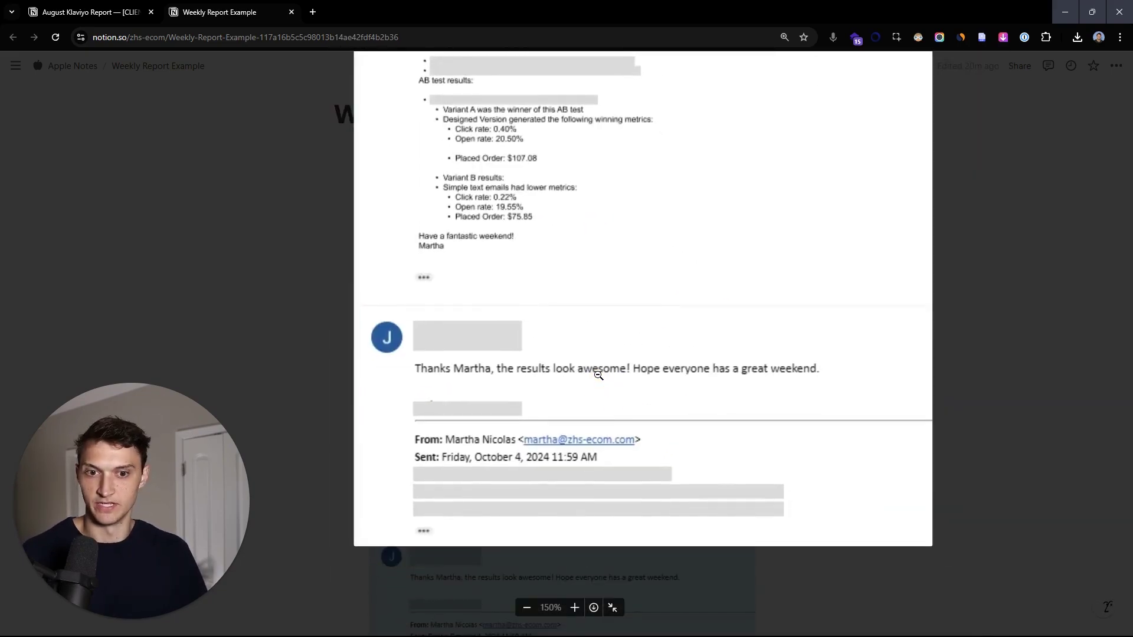
scroll(726, 387, right, 1)
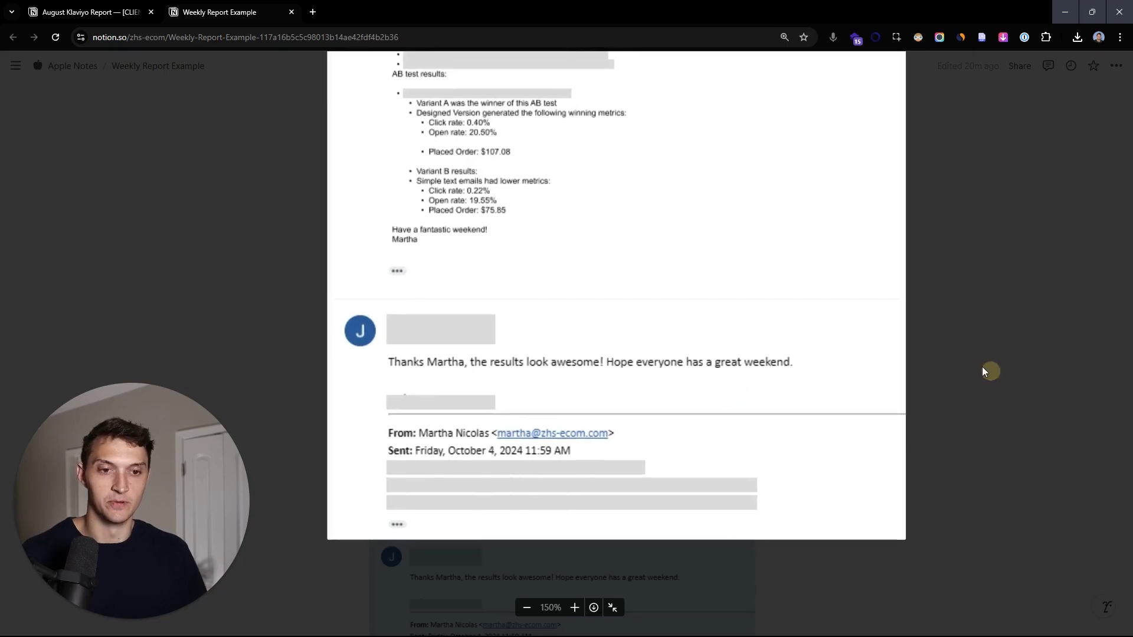
click(965, 358)
scroll(812, 298, up, 1)
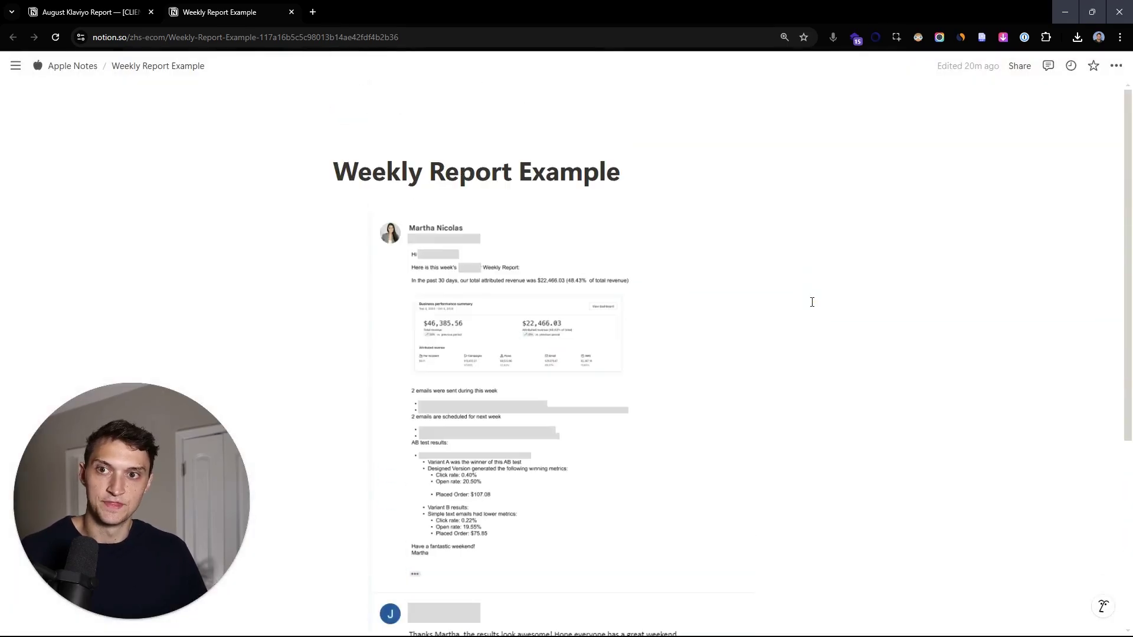
- Switch back to the August Klaviyo Report tab, then open a new browser tab
click(115, 13)
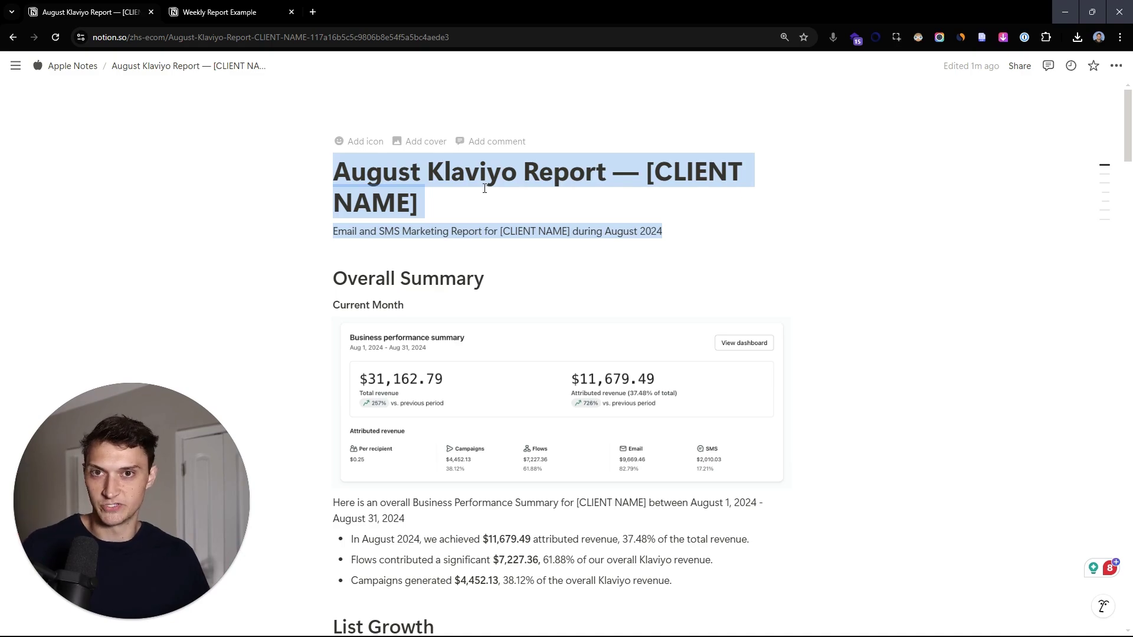
click(313, 12)
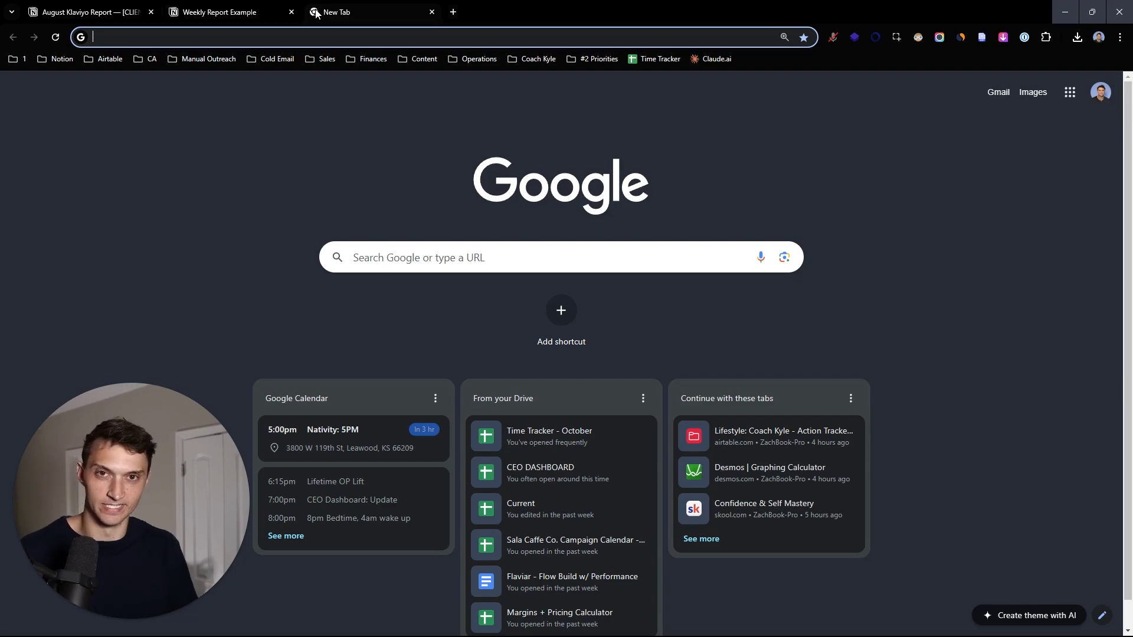
- Enter zhs-ecom.com in the address bar to load the ZHS Ecom homepage
text(zhs-ecom.com)
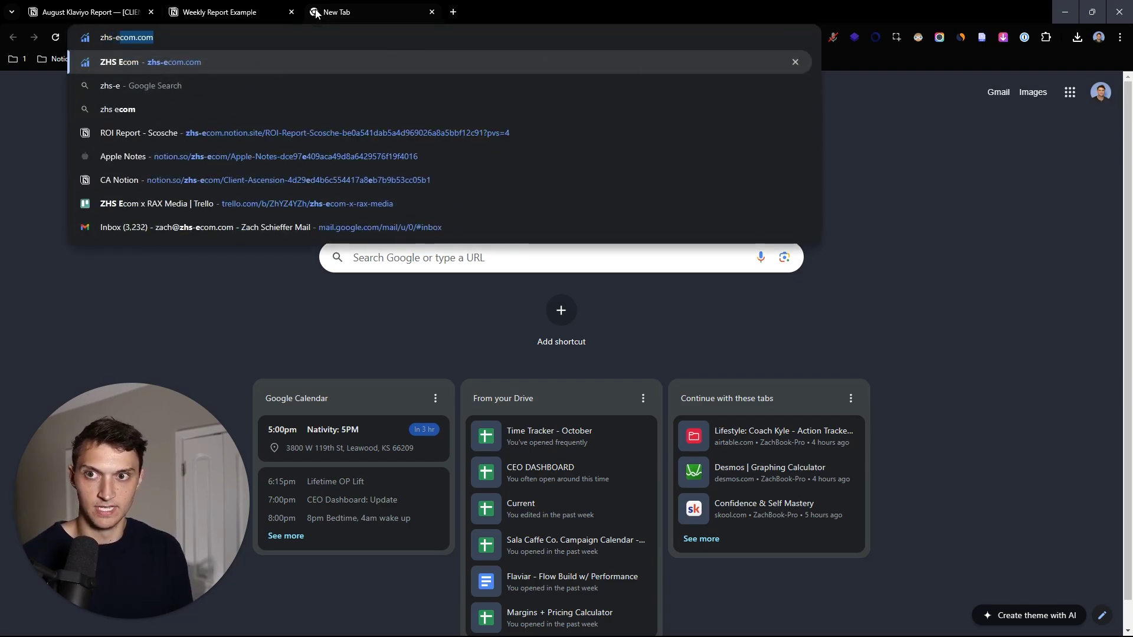
drag(152, 37, 109, 38)
click(147, 39)
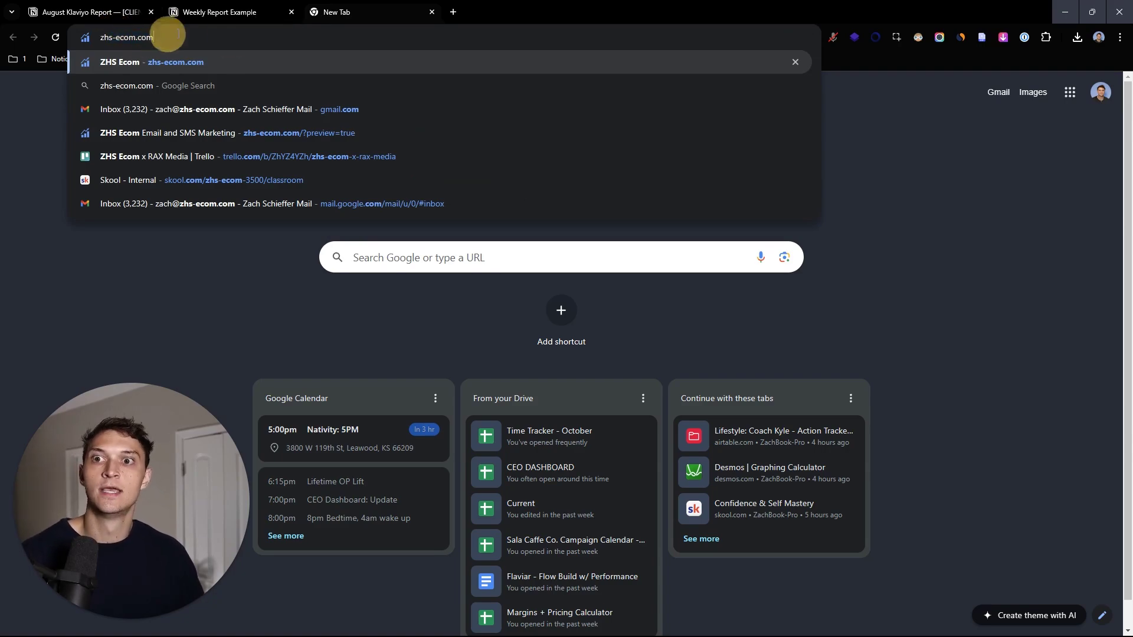
key(Return)
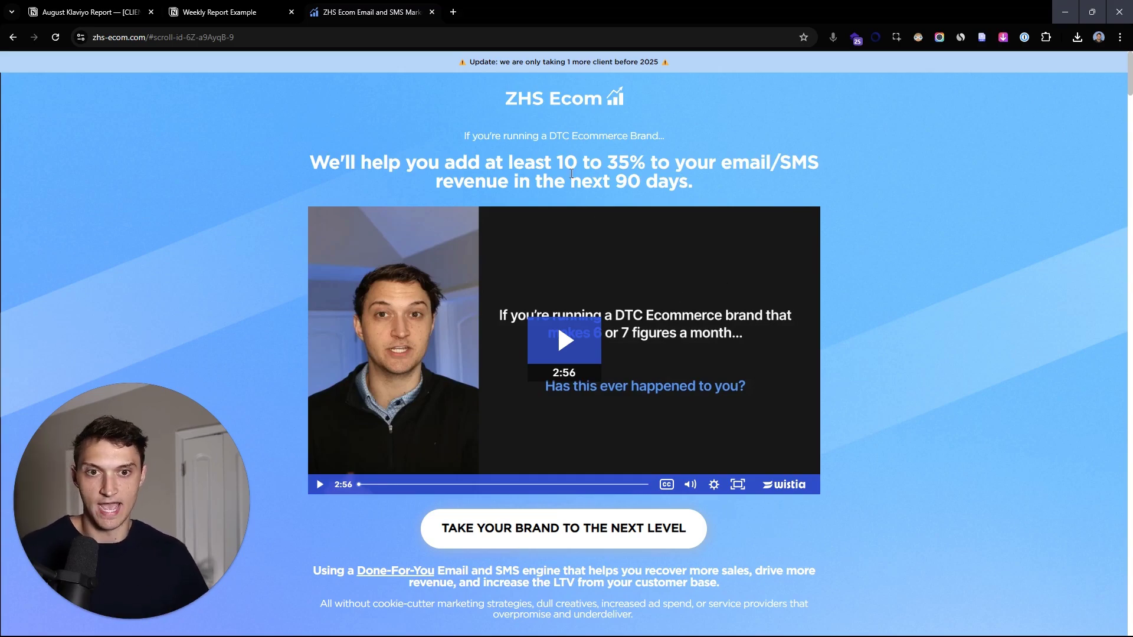
drag(557, 163, 644, 163)
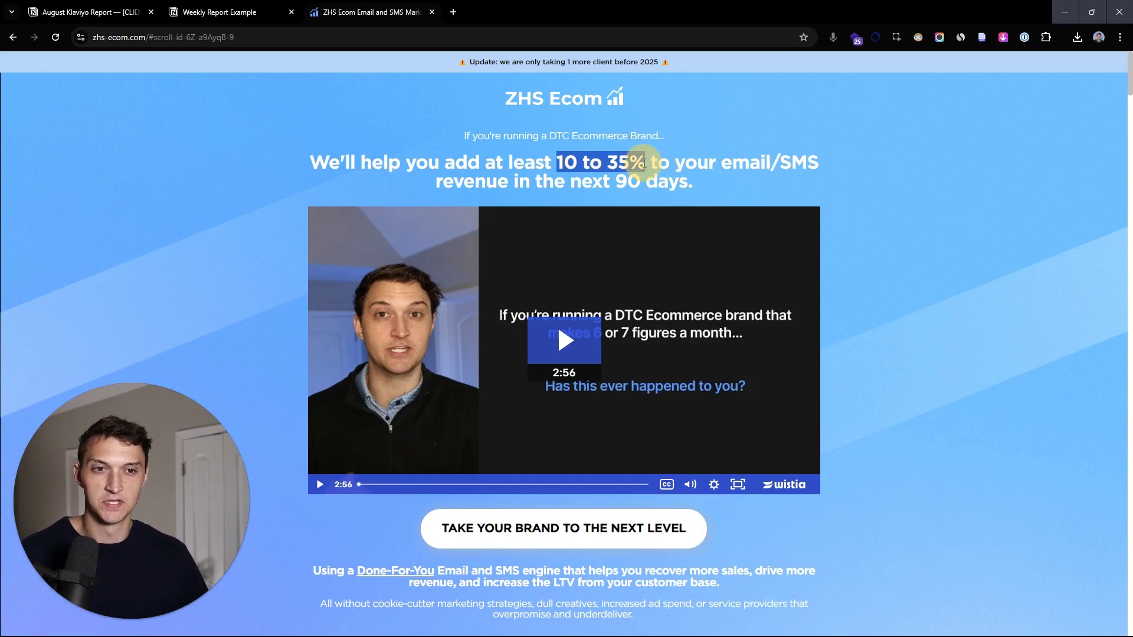
drag(708, 181, 556, 157)
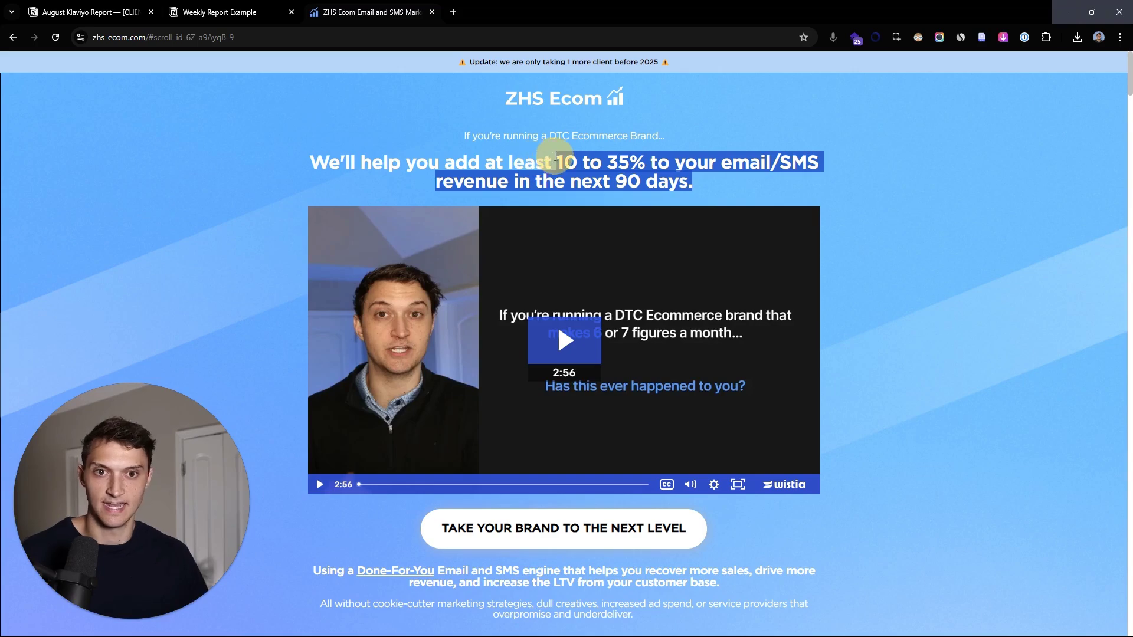